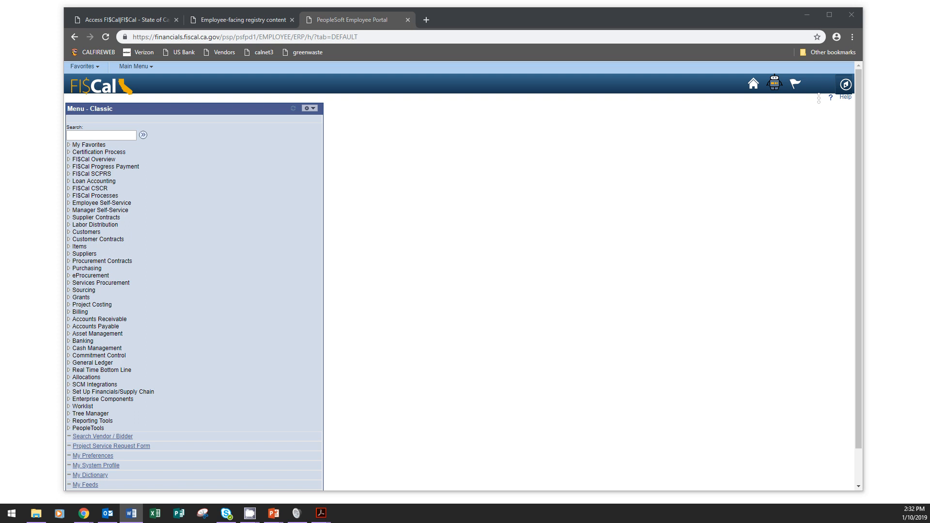
Go to Suppliers > Supplier Information > Add/Update > Supplier and choose Add a New Value.
{"action": "left_click", "coordinate": [137, 68]}
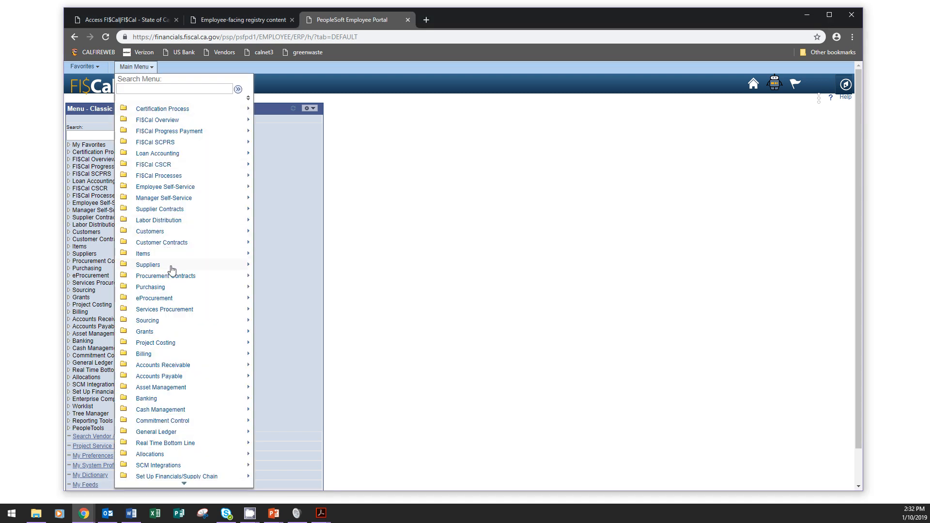
{"action": "mouse_move", "coordinate": [172, 267]}
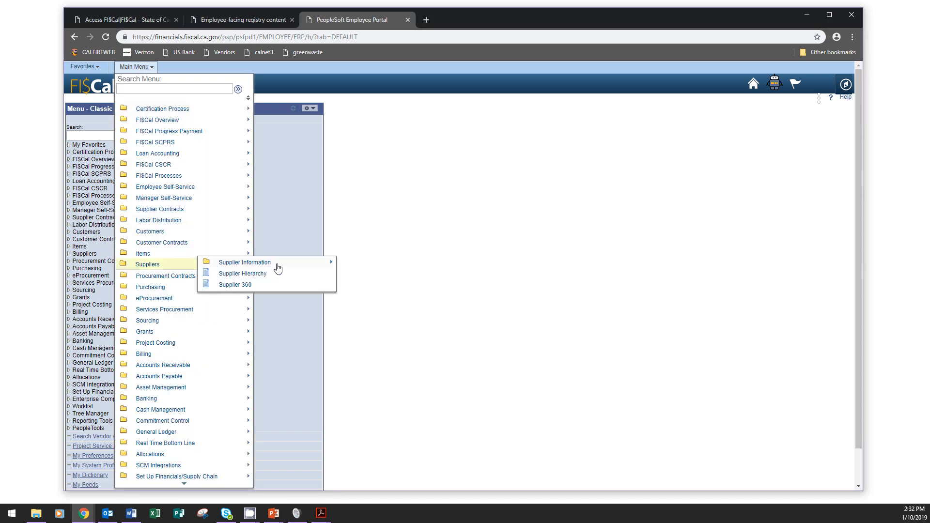
{"action": "mouse_move", "coordinate": [279, 266]}
{"action": "mouse_move", "coordinate": [355, 264]}
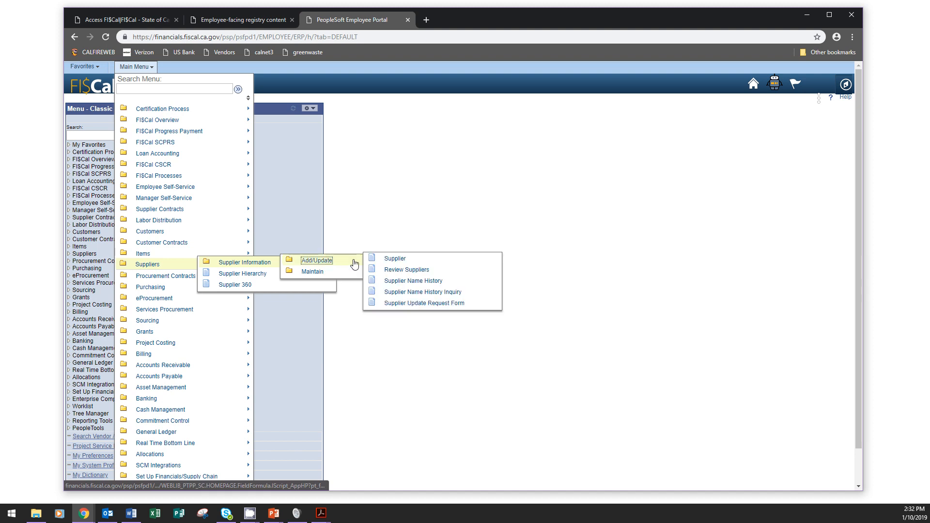
{"action": "left_click", "coordinate": [404, 261]}
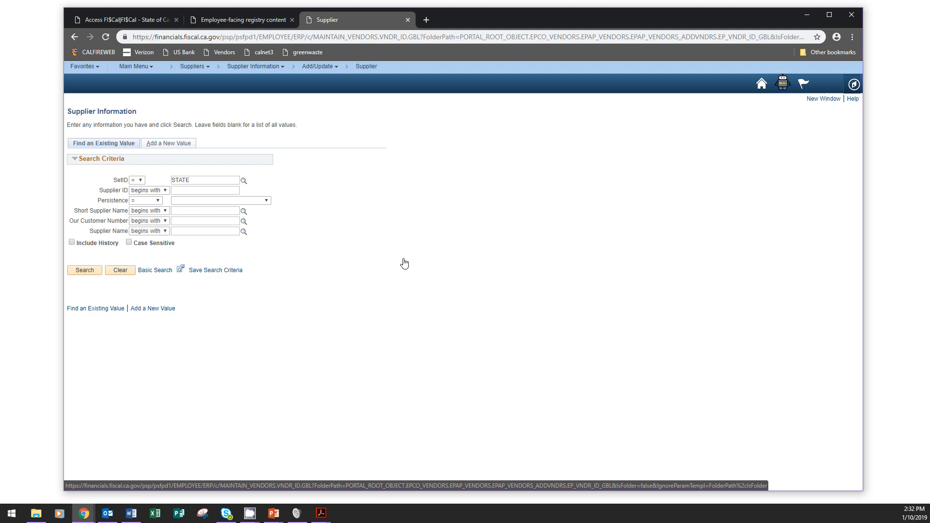
{"action": "left_click", "coordinate": [181, 144]}
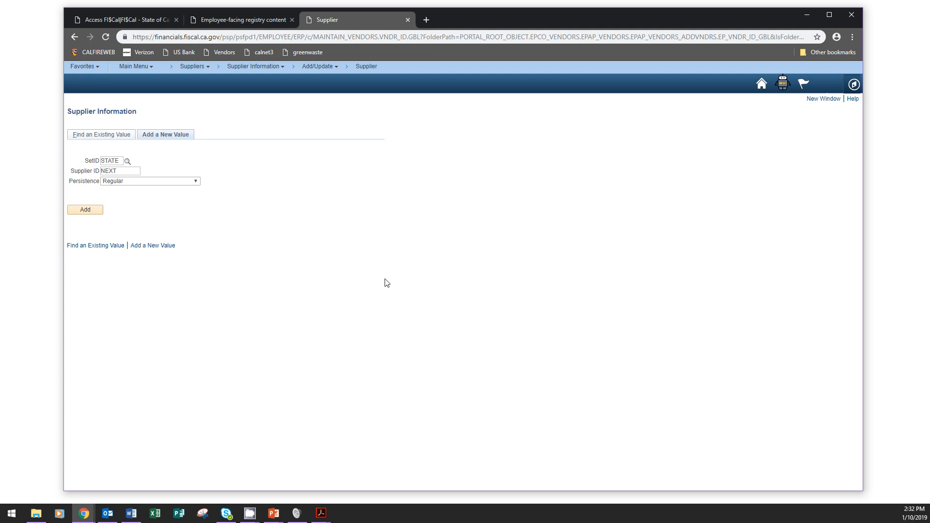
Add a new supplier with SetID STATE and Supplier ID NEXT.
{"action": "left_click", "coordinate": [95, 215]}
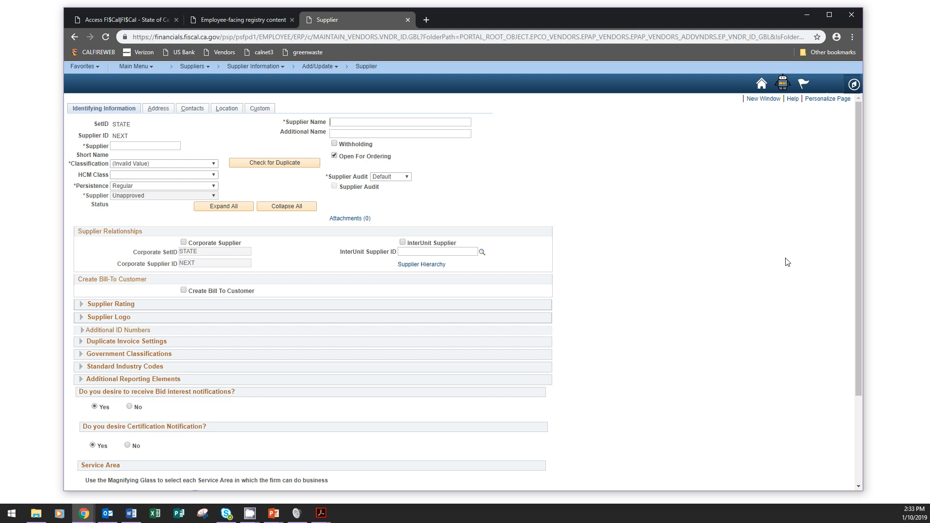
Place the browser on the right half beside the STD-204 PDF, then resume the slide show.
{"action": "left_click_drag", "start_coordinate": [863, 218], "coordinate": [555, 309]}
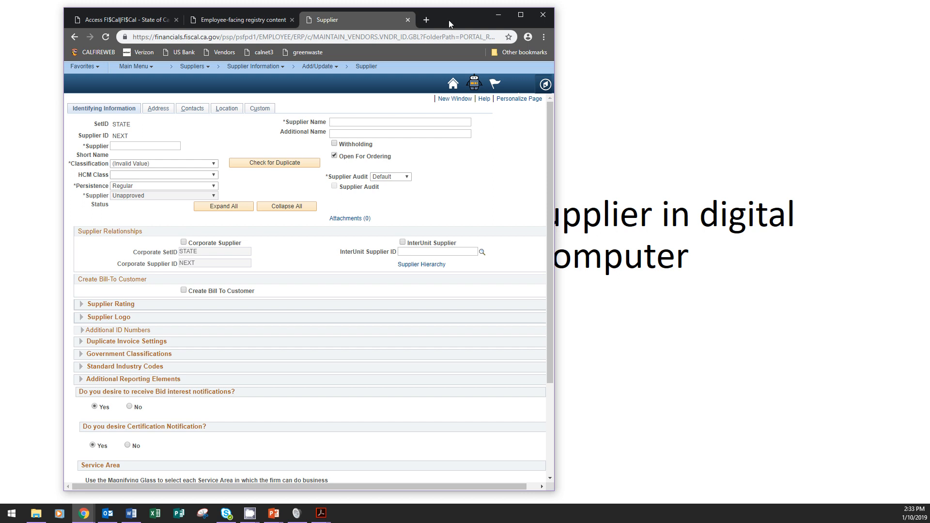
{"action": "left_click_drag", "start_coordinate": [448, 19], "coordinate": [821, 17]}
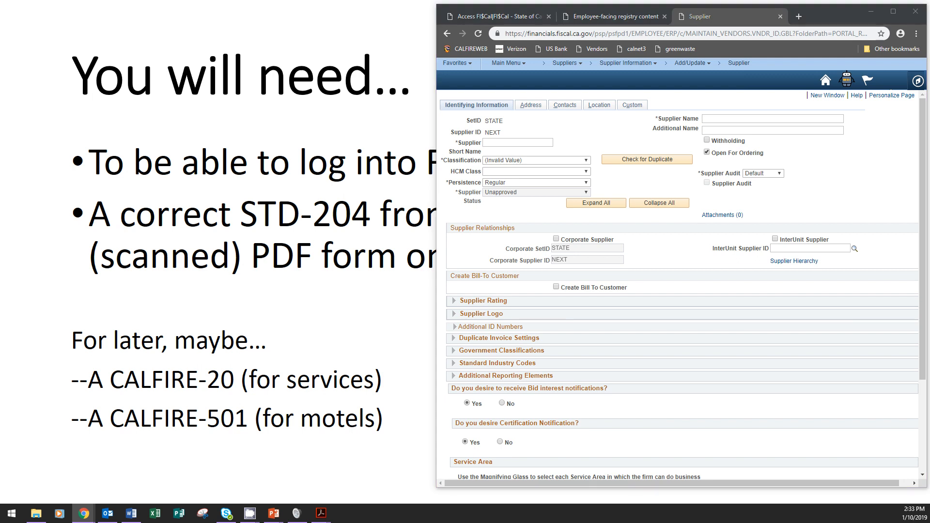
{"action": "left_click", "coordinate": [321, 514]}
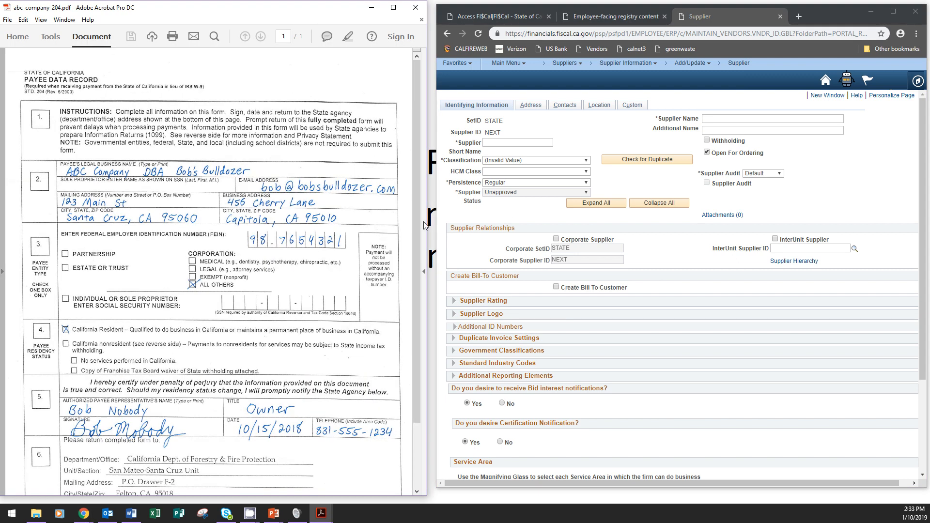
{"action": "left_click_drag", "start_coordinate": [436, 221], "coordinate": [422, 226]}
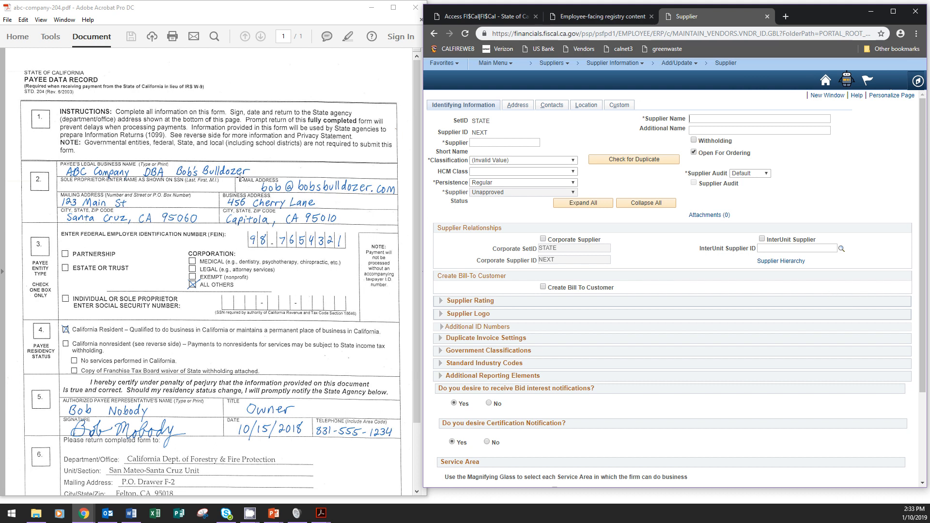
{"action": "left_click", "coordinate": [131, 513]}
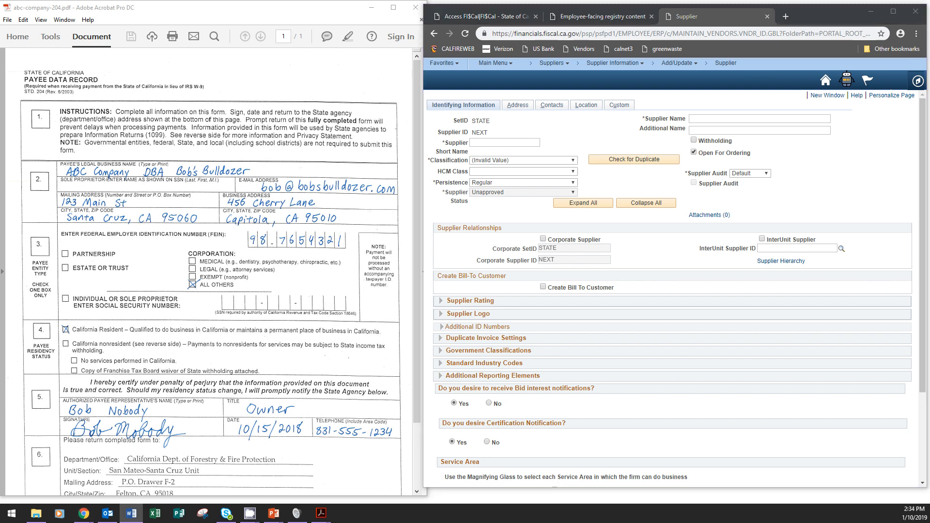
{"action": "key", "text": "alt+Tab"}
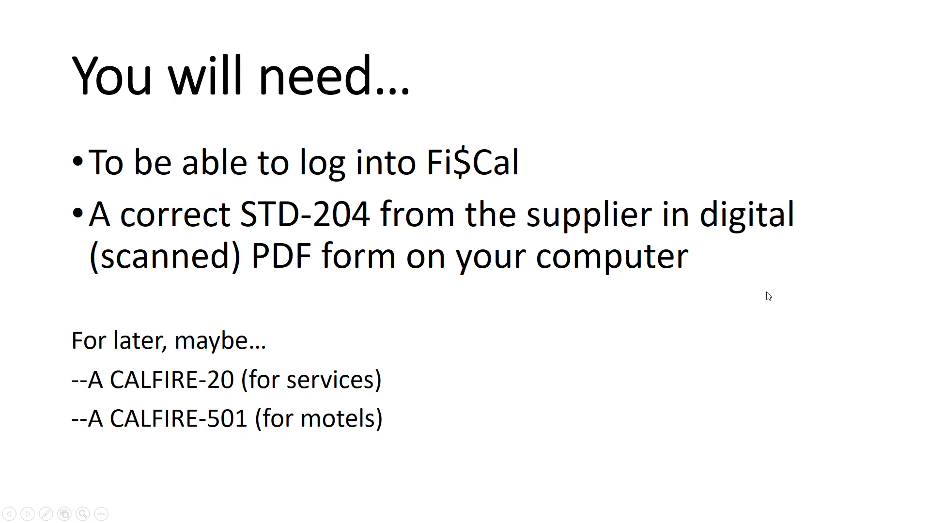
Show the 'dba = doing business as' slide, then return to the STD-204 and supplier form.
{"action": "left_click", "coordinate": [767, 293]}
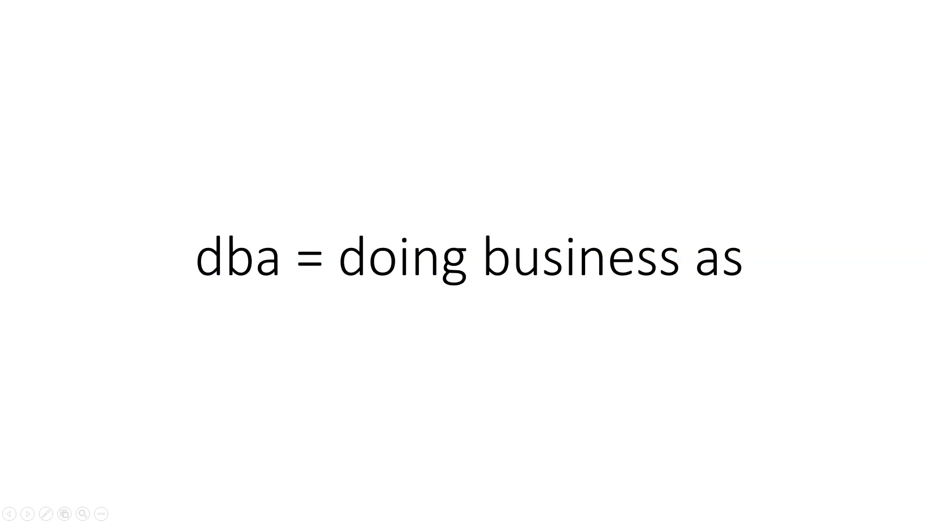
{"action": "key", "text": "alt+Tab"}
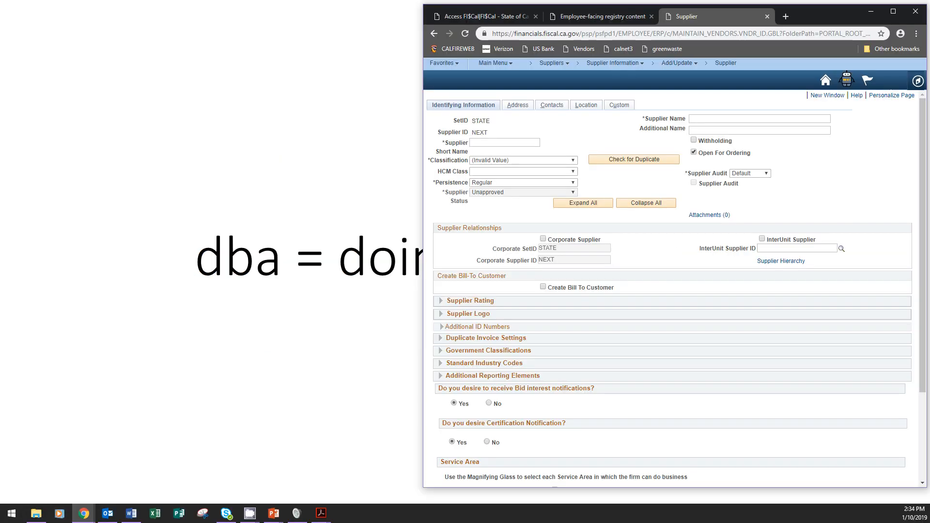
{"action": "key", "text": "alt+Tab"}
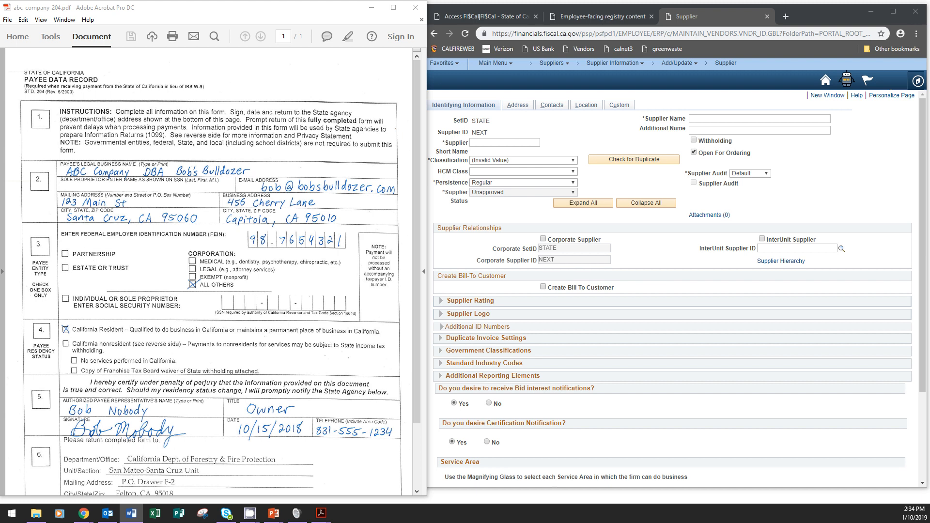
{"action": "left_click", "coordinate": [713, 118]}
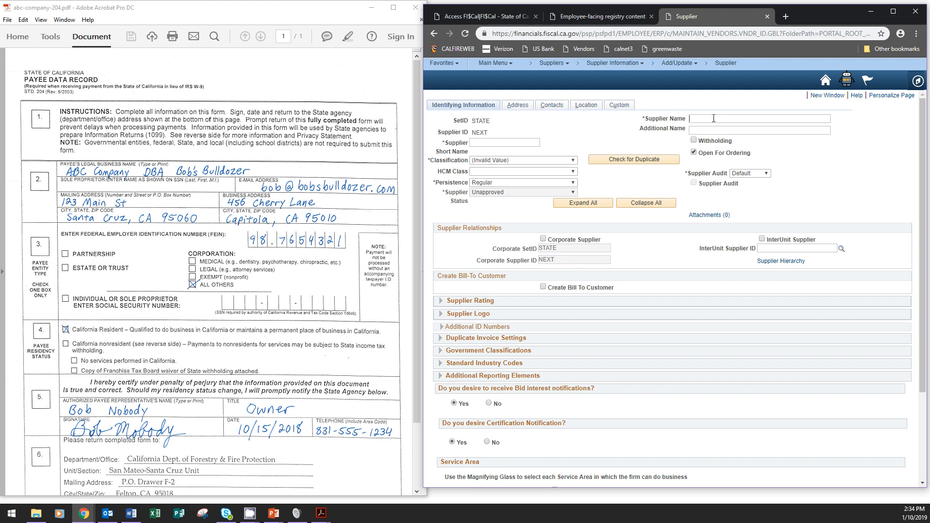
Enter Supplier Name 'abc company' and Additional Name 'bob's bulldozer'.
{"action": "type", "text": "abc company"}
{"action": "left_click", "coordinate": [748, 133]}
{"action": "type", "text": "ob's bulldozer"}
{"action": "left_click", "coordinate": [475, 144]}
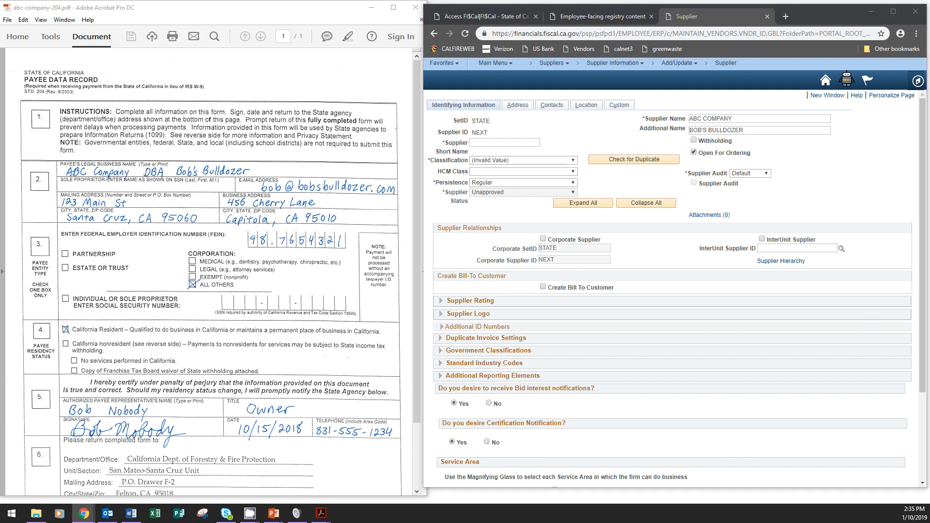
{"action": "key", "text": "alt+Tab"}
View the short-name example slide, then enter 'abccompany' as the Supplier Short Name.
{"action": "left_click", "coordinate": [869, 288]}
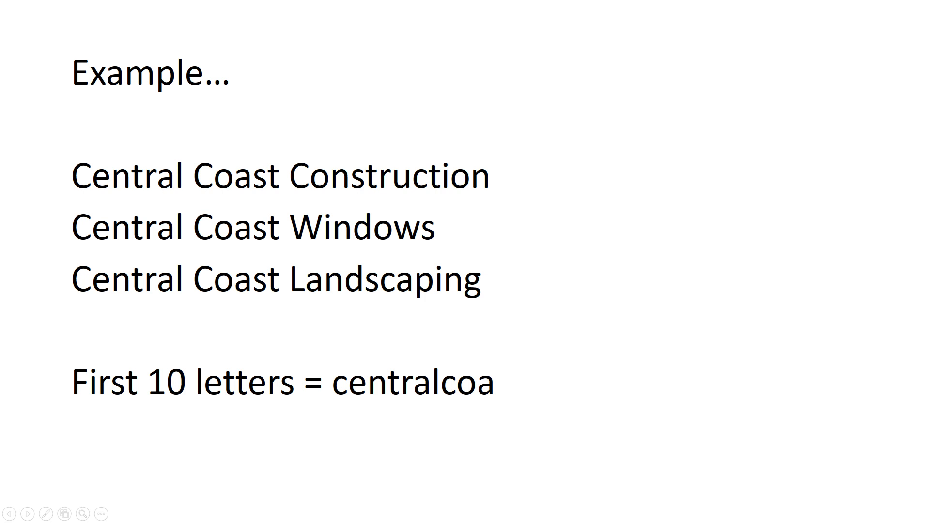
{"action": "key", "text": "alt+Tab"}
{"action": "key", "text": "alt+Tab"}
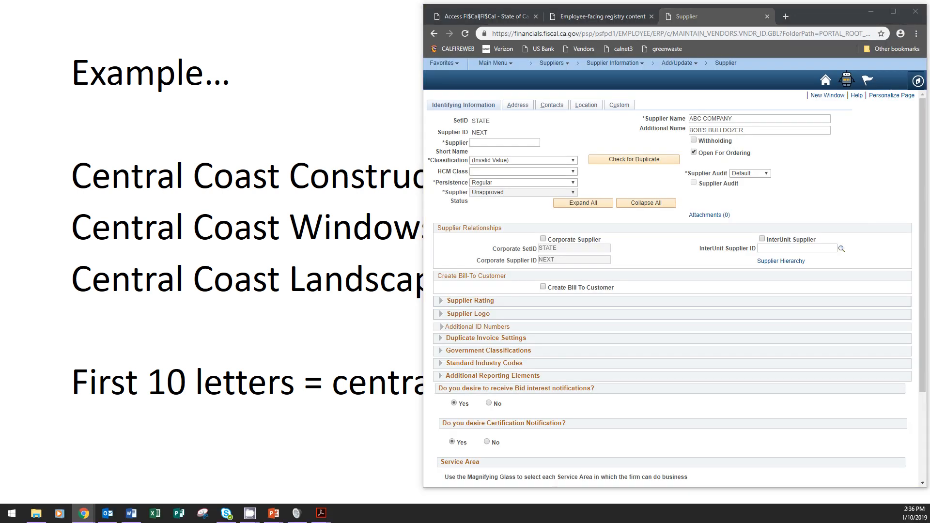
{"action": "key", "text": "alt+Tab"}
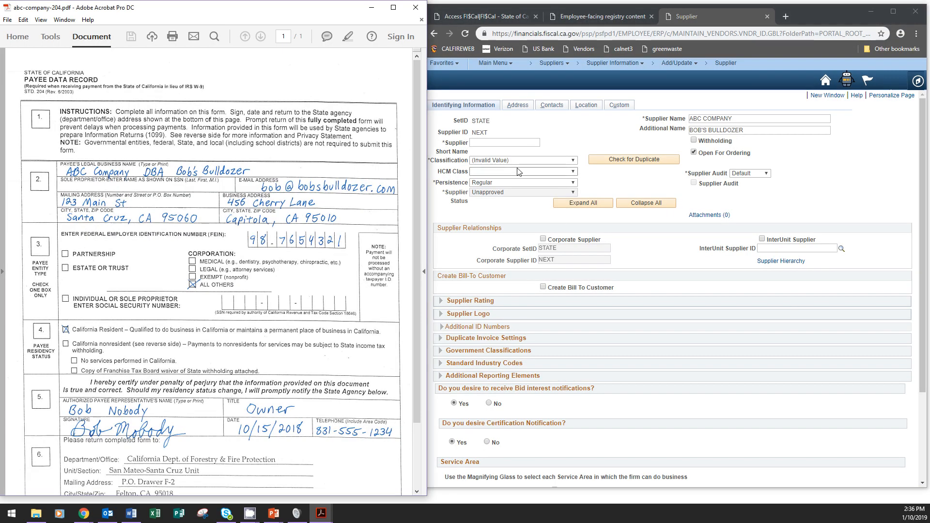
{"action": "left_click", "coordinate": [513, 144]}
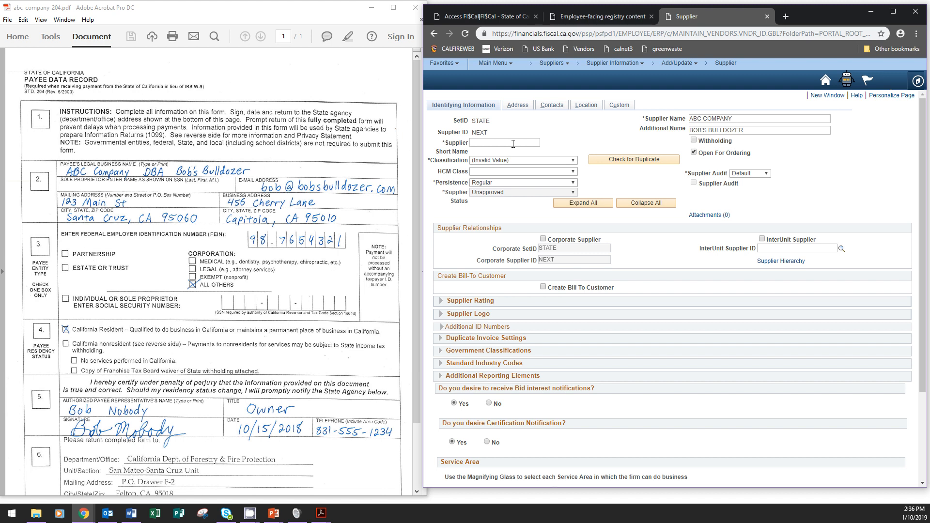
{"action": "type", "text": "abccompany"}
{"action": "key", "text": "alt+Tab"}
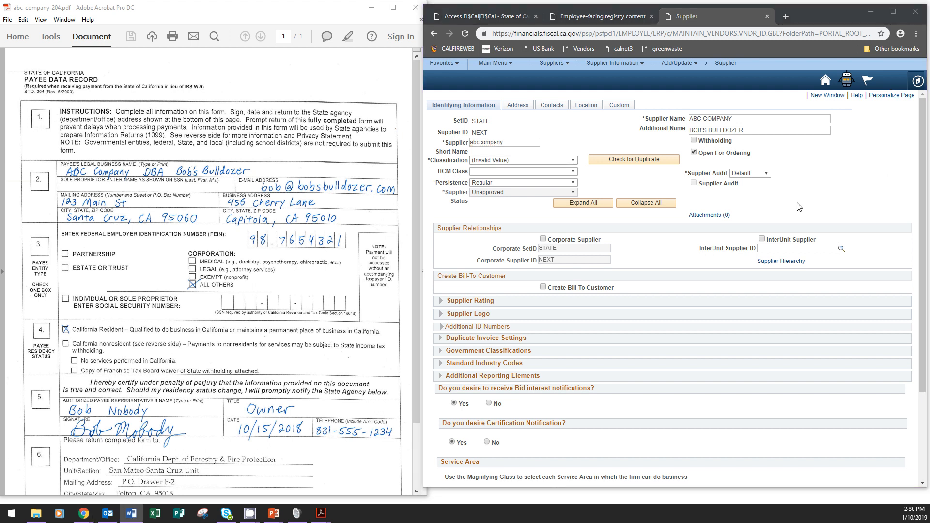
Set the supplier Classification to Corporation.
{"action": "left_click", "coordinate": [532, 161]}
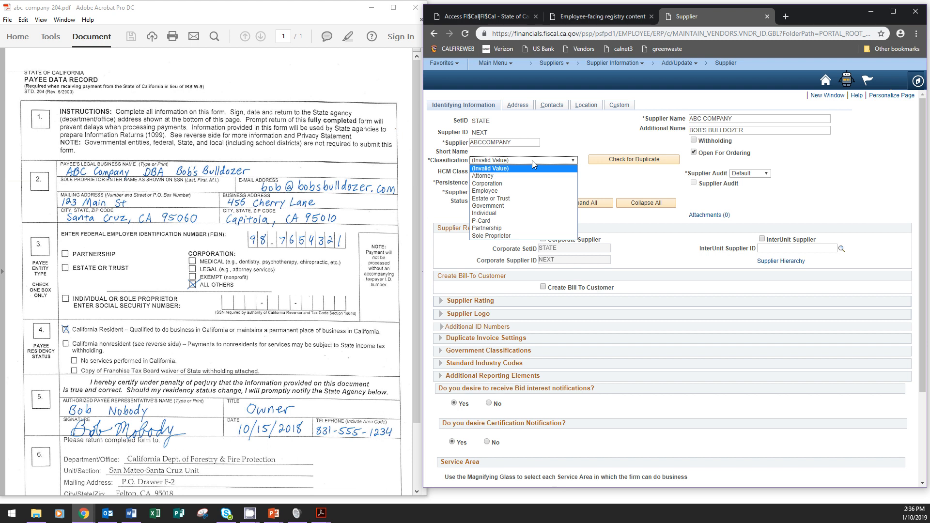
{"action": "left_click", "coordinate": [518, 184]}
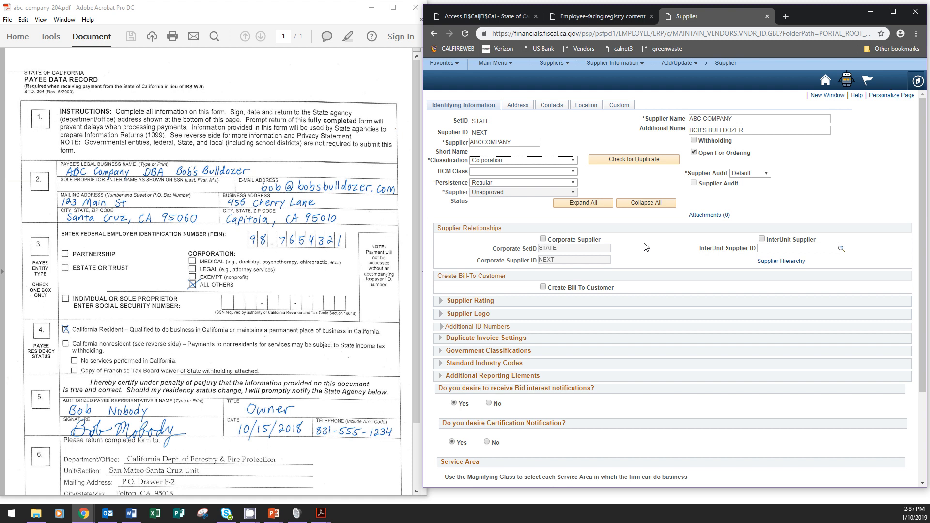
Check Corporate Supplier, browse the Corporate Supplier ID lookup, then show the 'For dba suppliers' slide.
{"action": "left_click", "coordinate": [543, 239]}
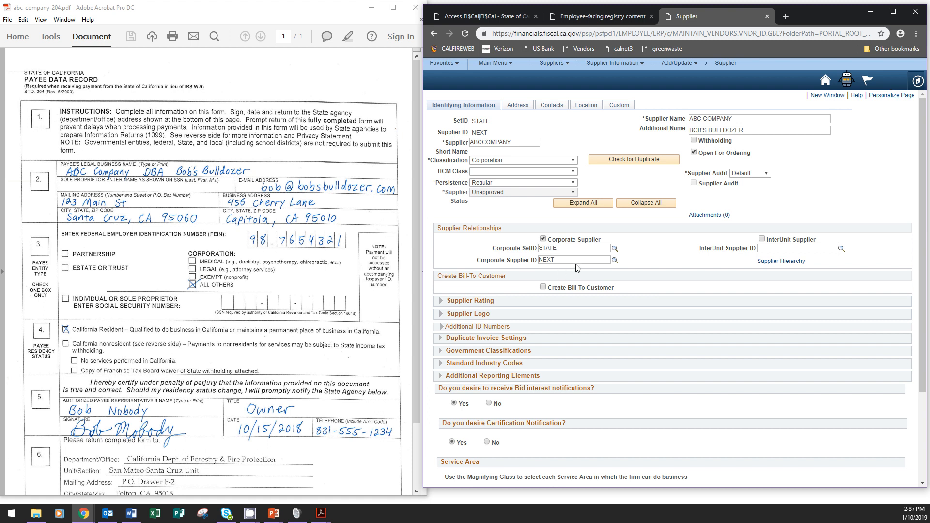
{"action": "left_click", "coordinate": [615, 261]}
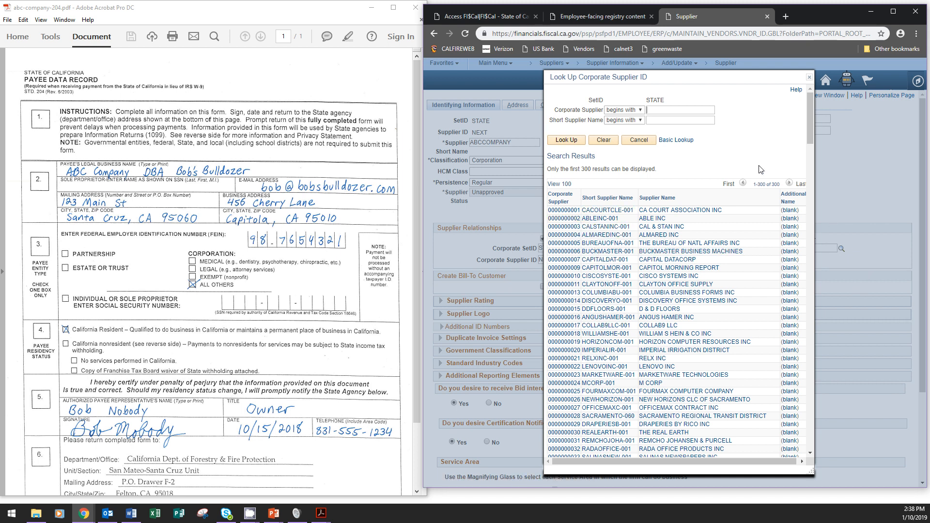
{"action": "left_click", "coordinate": [810, 78]}
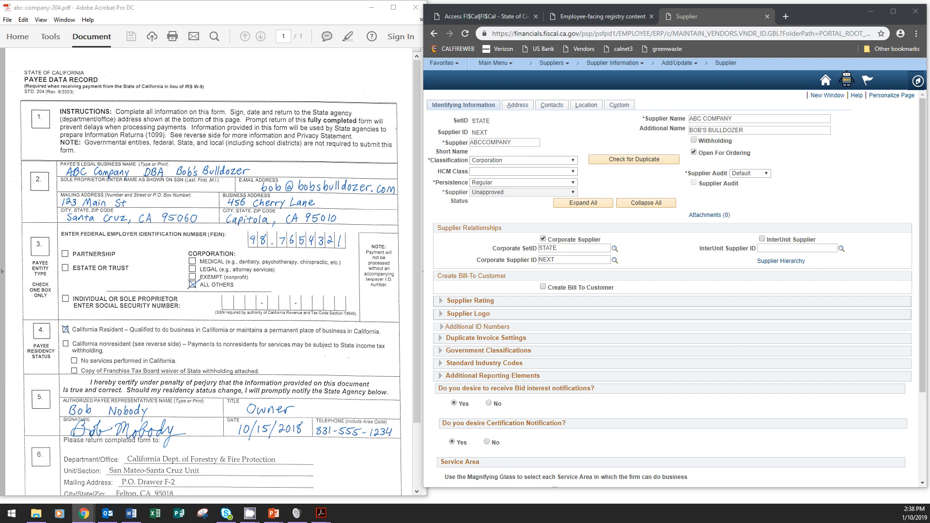
{"action": "key", "text": "alt+Tab"}
{"action": "left_click", "coordinate": [831, 312]}
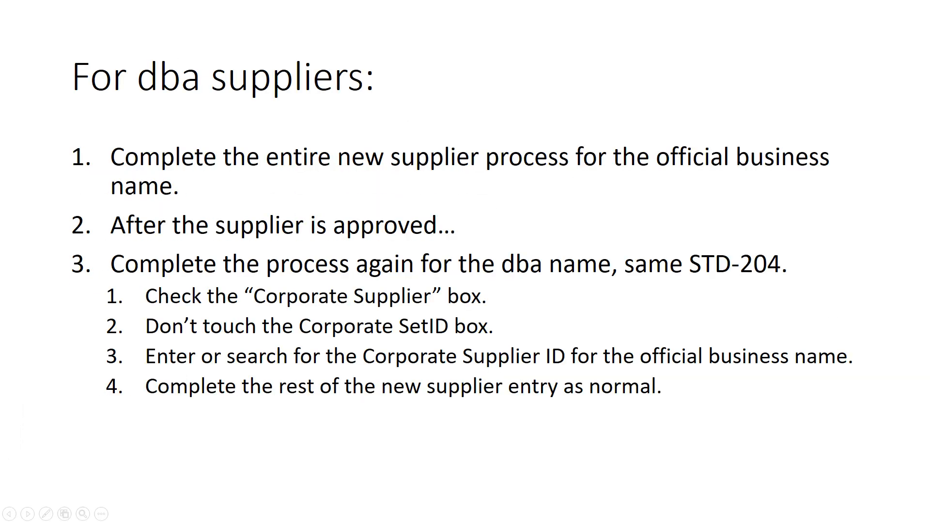
Bring the STD-204 PDF and FI$Cal supplier page back side by side.
{"action": "key", "text": "alt+Tab"}
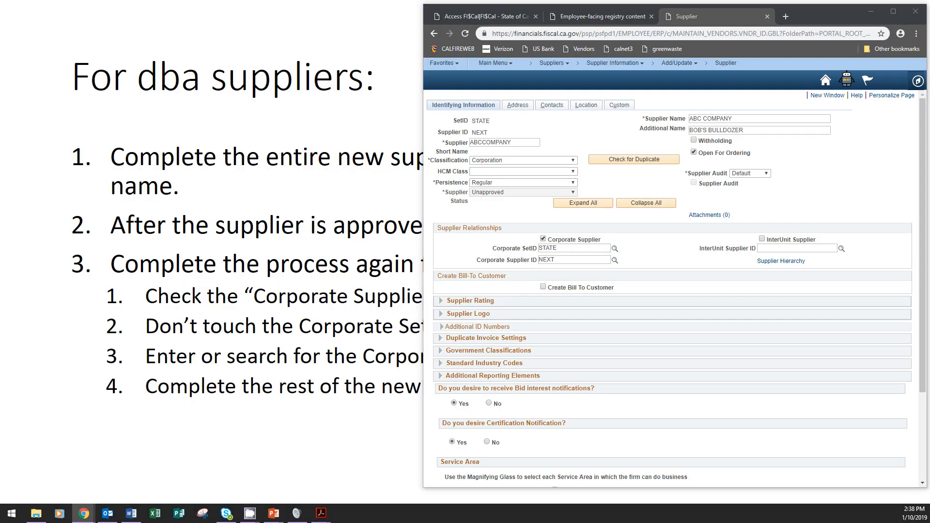
{"action": "key", "text": "alt+Tab"}
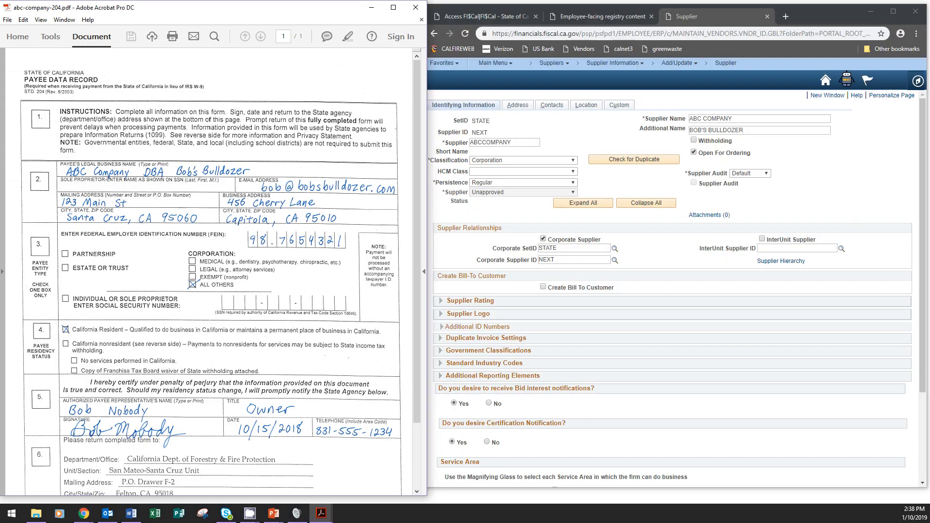
{"action": "key", "text": "alt+Tab"}
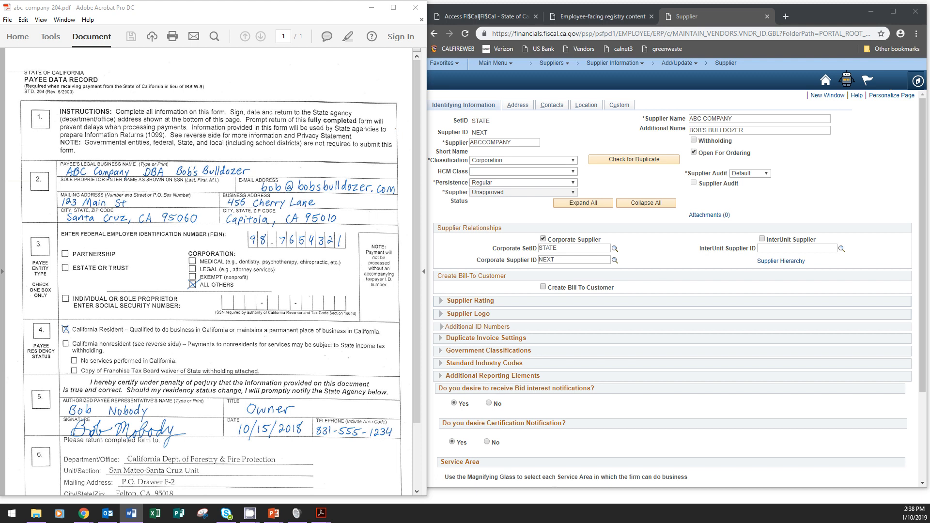
Uncheck Corporate Supplier and expand the Additional ID Numbers section.
{"action": "left_click", "coordinate": [543, 239]}
{"action": "left_click", "coordinate": [543, 238]}
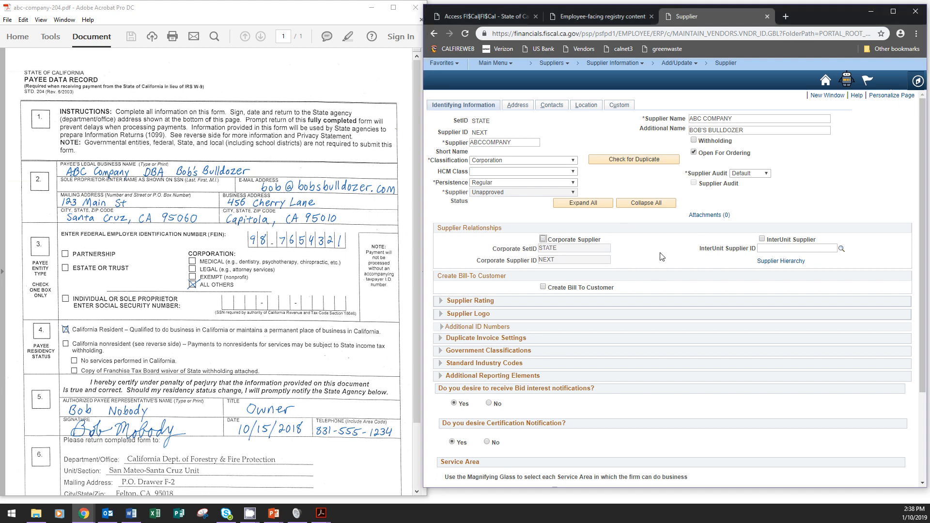
{"action": "scroll", "coordinate": [587, 310], "scroll_direction": "down", "scroll_amount": 3}
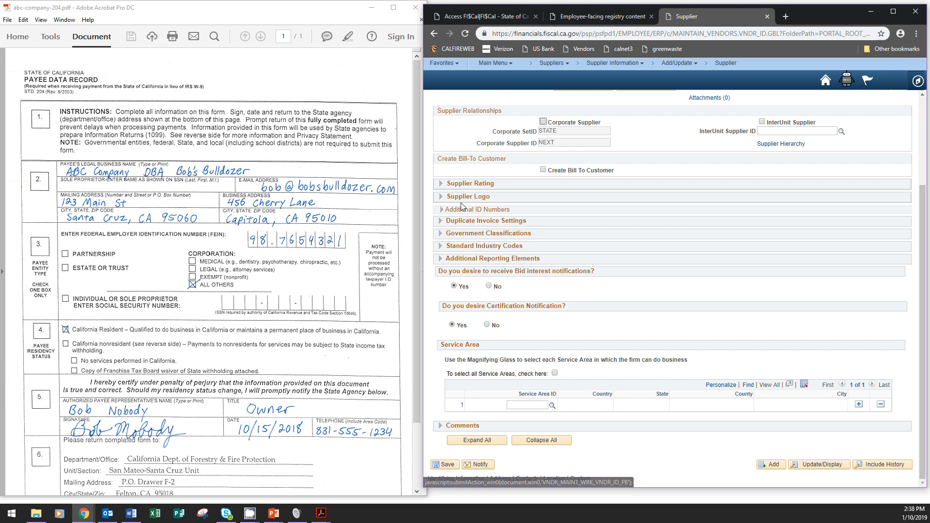
{"action": "left_click", "coordinate": [441, 210]}
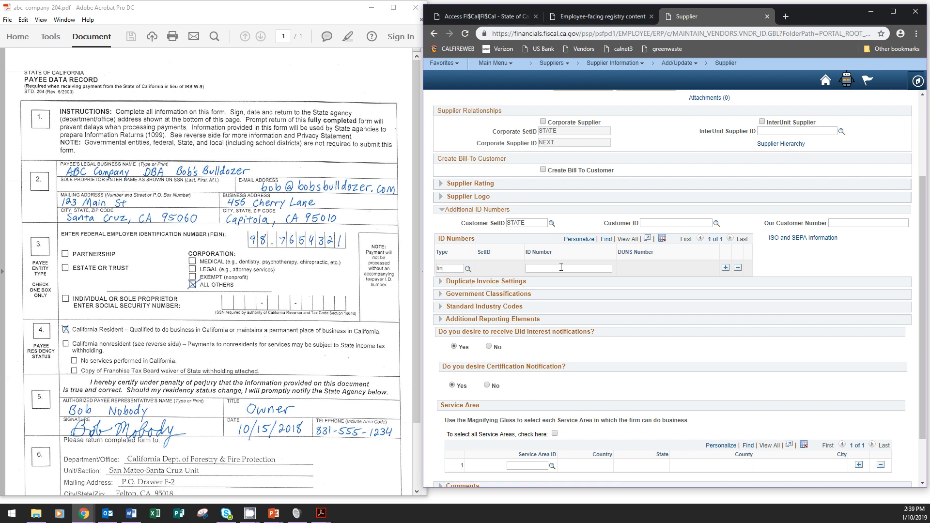
Enter the supplier's FEIN from the STD-204 as the TIN ID number.
{"action": "left_click", "coordinate": [561, 267]}
{"action": "type", "text": "87654321"}
{"action": "key", "text": "alt+Tab"}
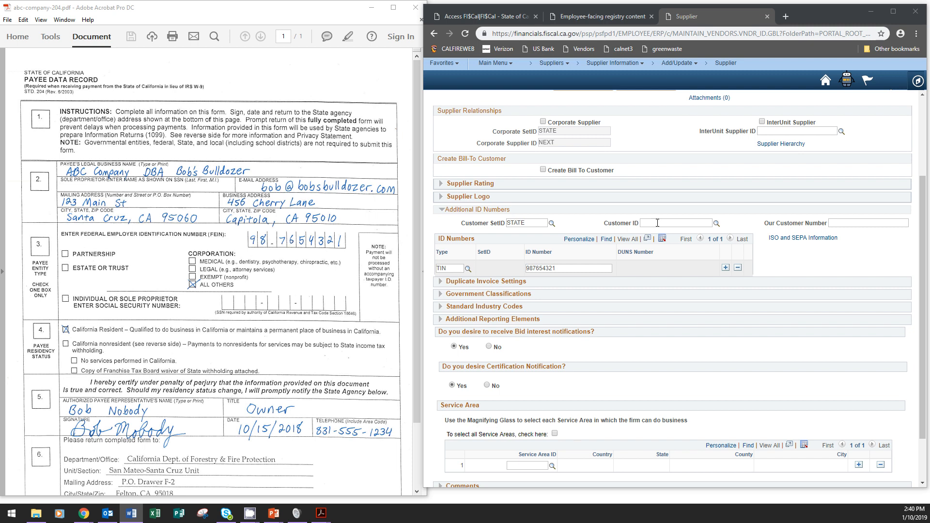
{"action": "scroll", "coordinate": [712, 189], "scroll_direction": "up", "scroll_amount": 3}
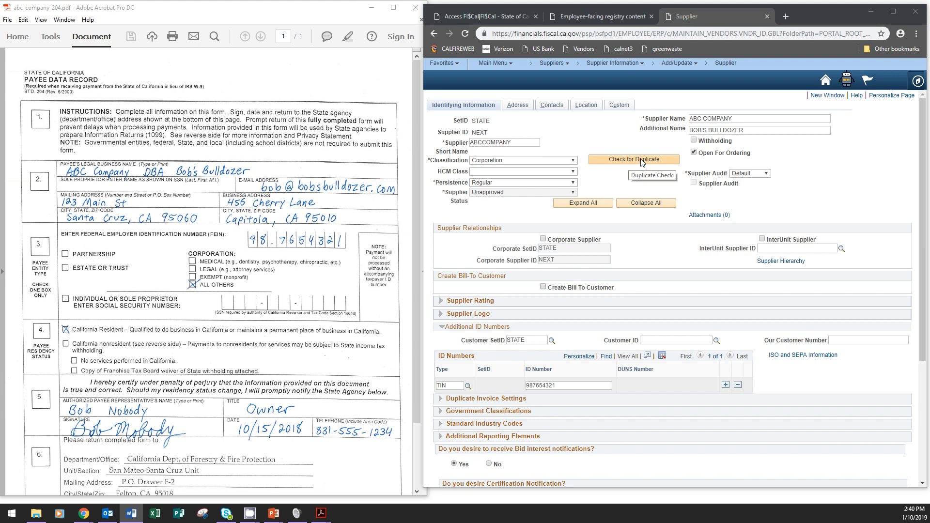
Run the duplicate check, acknowledge the short-name and ID-number warnings, and list matching suppliers.
{"action": "left_click", "coordinate": [642, 161]}
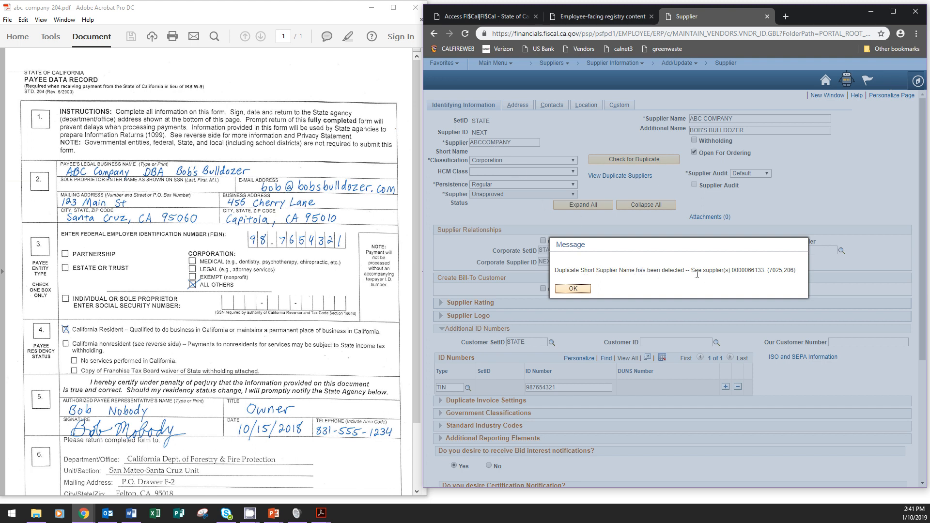
{"action": "left_click", "coordinate": [581, 289]}
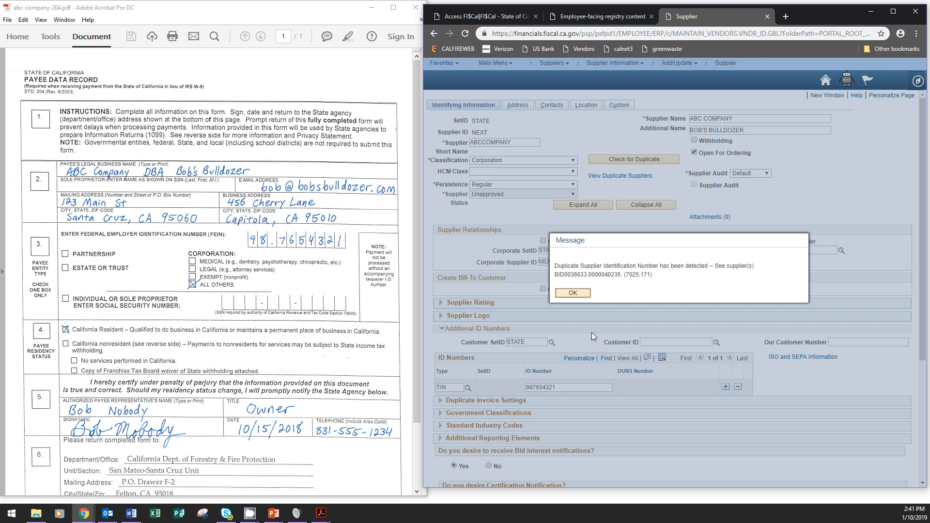
{"action": "left_click", "coordinate": [571, 294]}
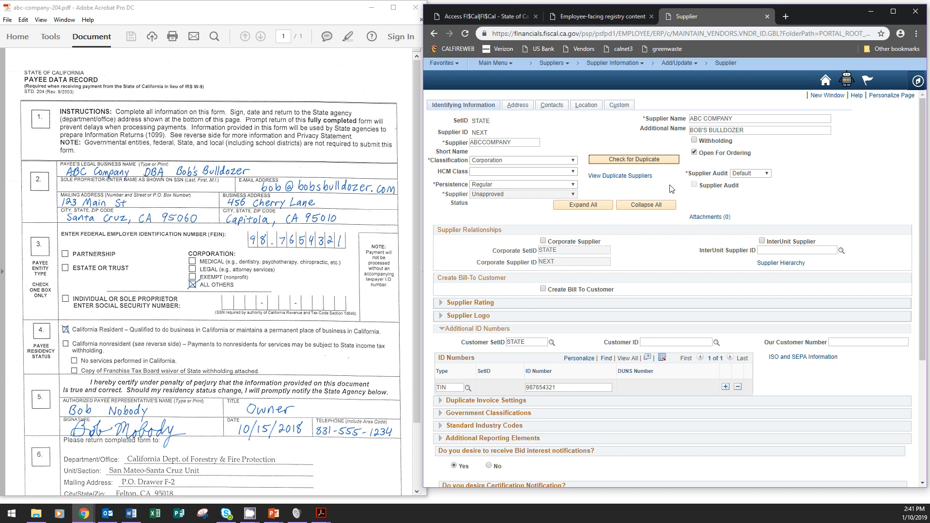
{"action": "left_click", "coordinate": [630, 176]}
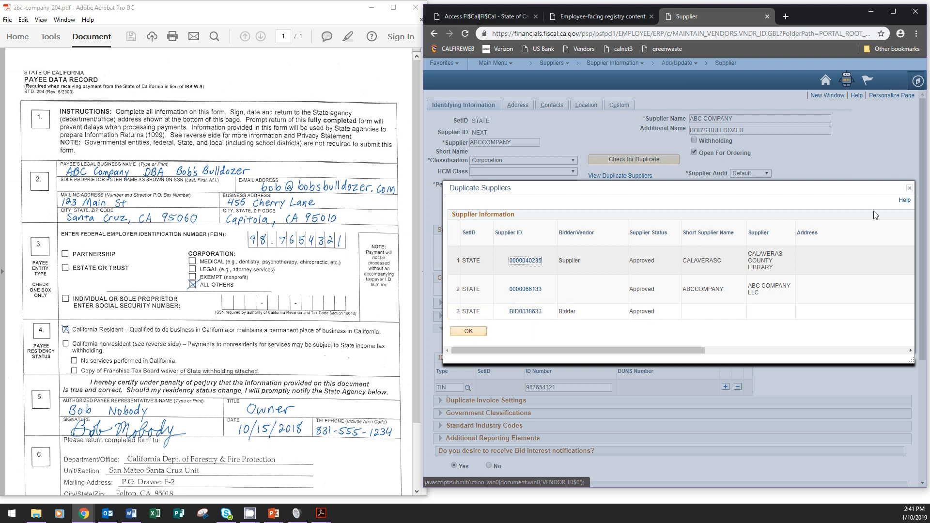
Close the Duplicate Suppliers list.
{"action": "left_click", "coordinate": [909, 188]}
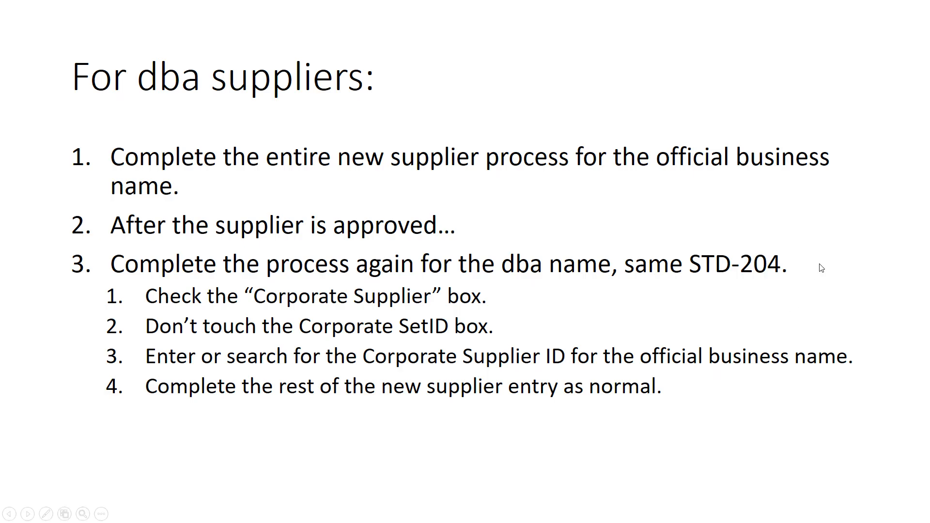
Advance to the Short Supplier Name slide, then bring back the STD-204 and supplier page.
{"action": "key", "text": "Right"}
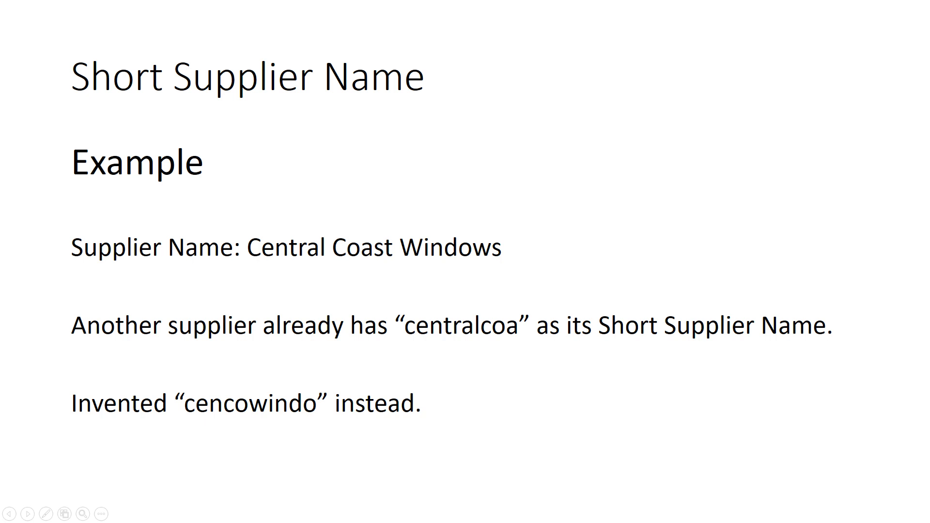
{"action": "key", "text": "alt+Tab"}
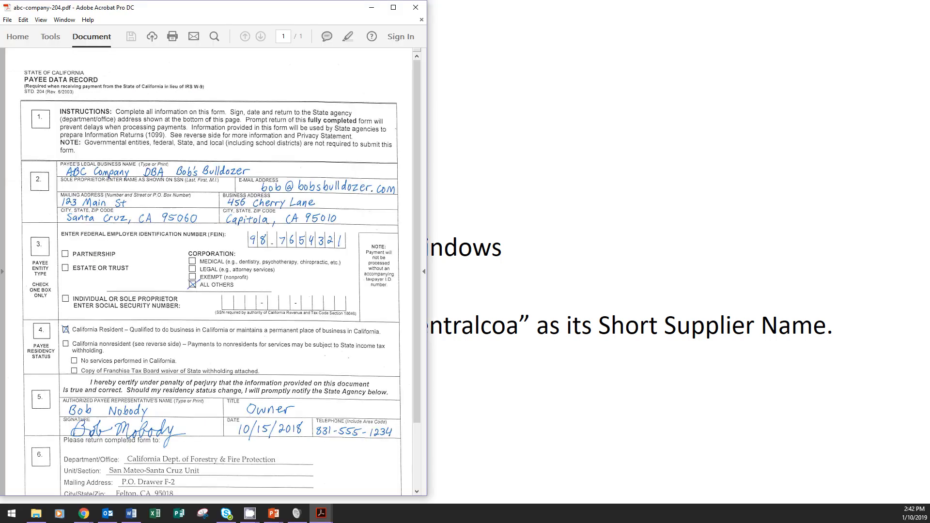
{"action": "key", "text": "alt+Tab"}
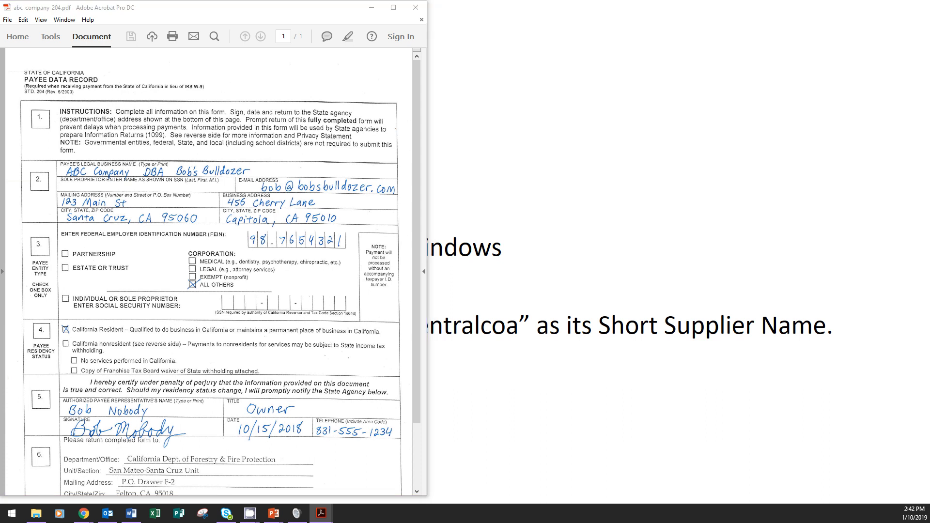
{"action": "key", "text": "alt+Tab"}
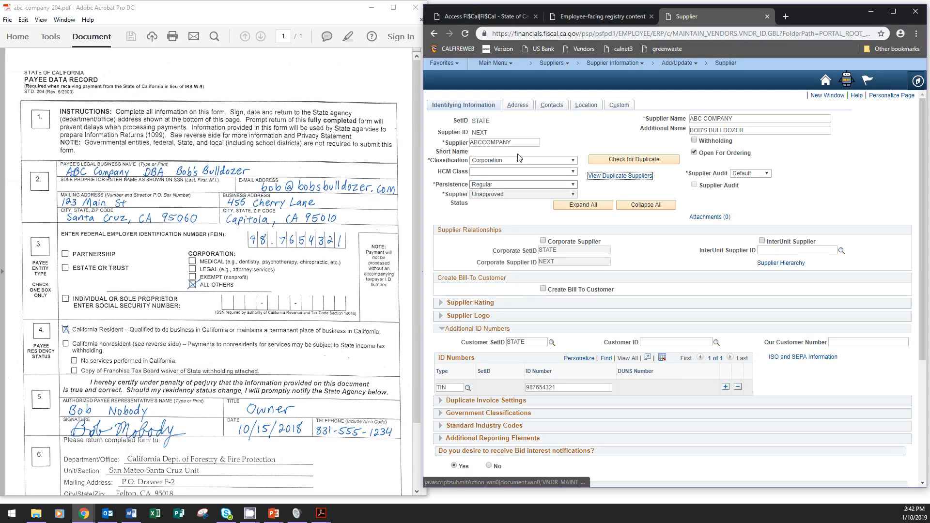
{"action": "left_click", "coordinate": [664, 159]}
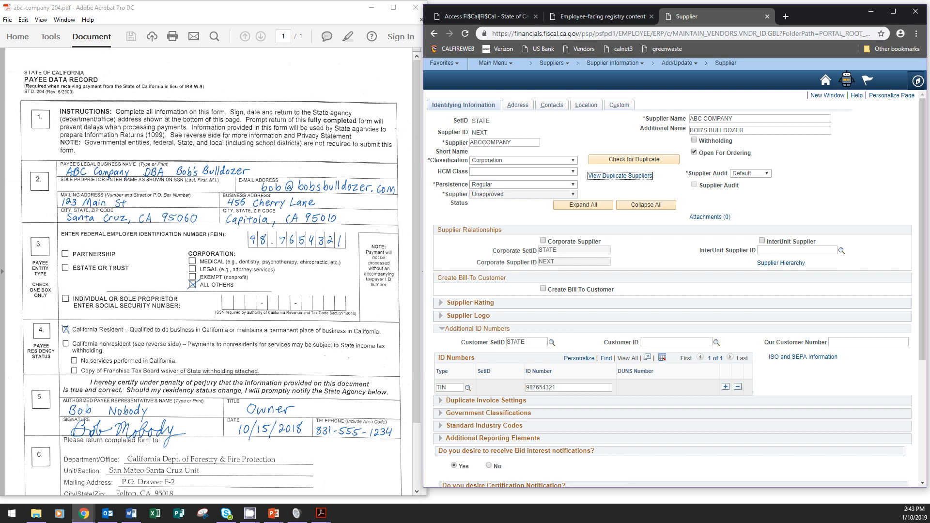
{"action": "key", "text": "alt+Tab"}
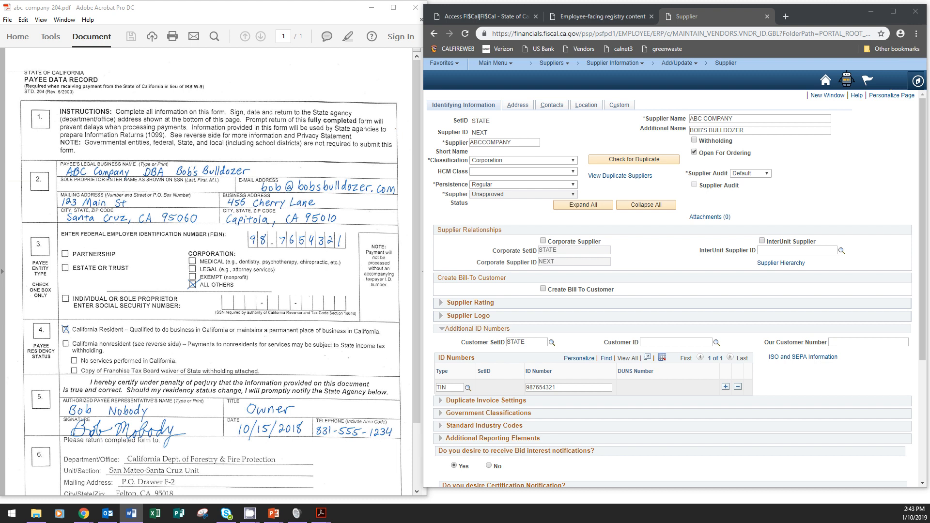
Upload abc-company-204.pdf as a supplier attachment described 'STD-204 for ABC Company'.
{"action": "left_click", "coordinate": [706, 218]}
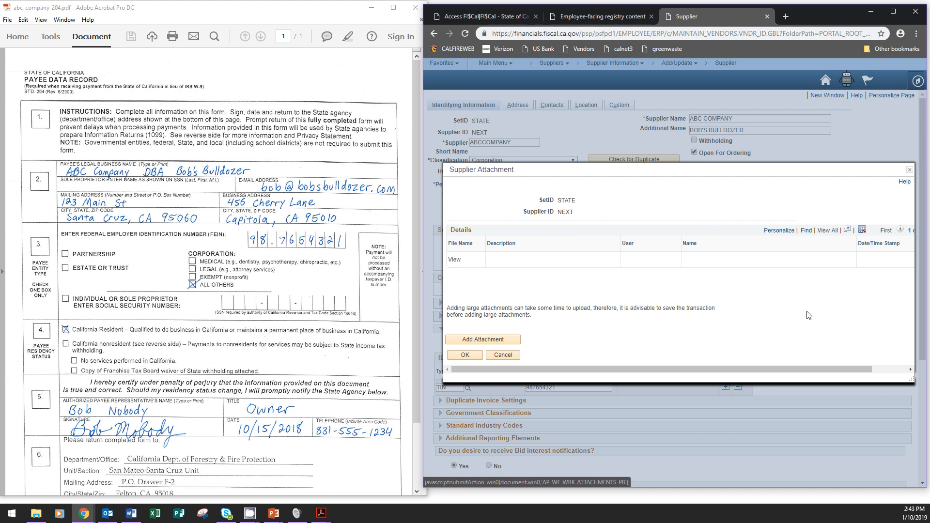
{"action": "left_click", "coordinate": [487, 339]}
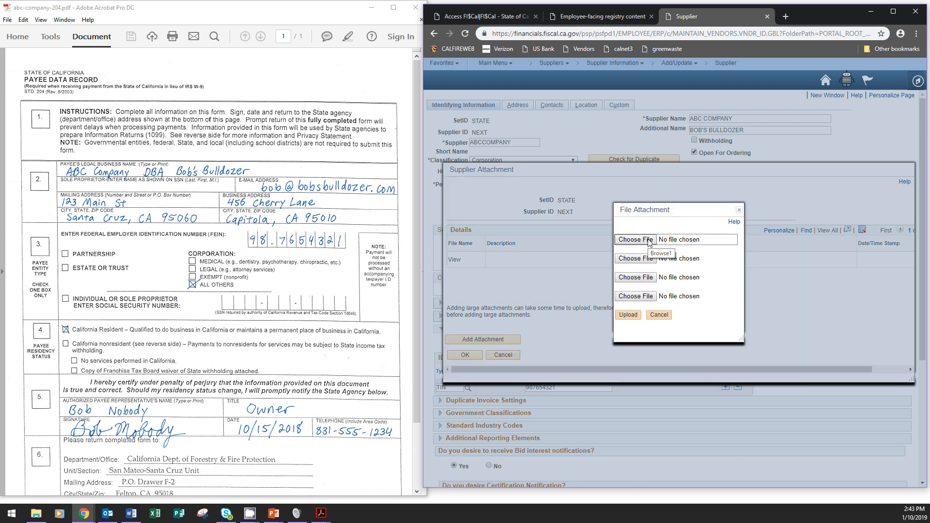
{"action": "left_click", "coordinate": [649, 240]}
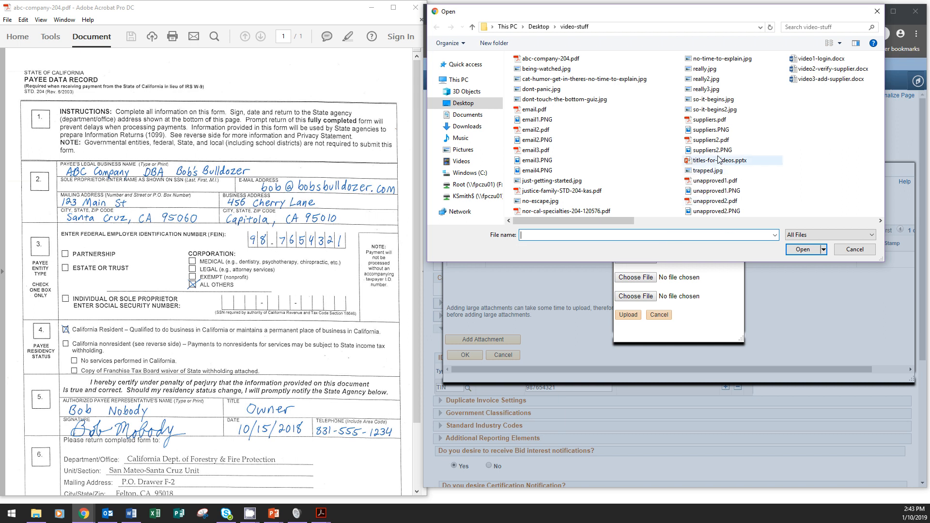
{"action": "left_click", "coordinate": [560, 60]}
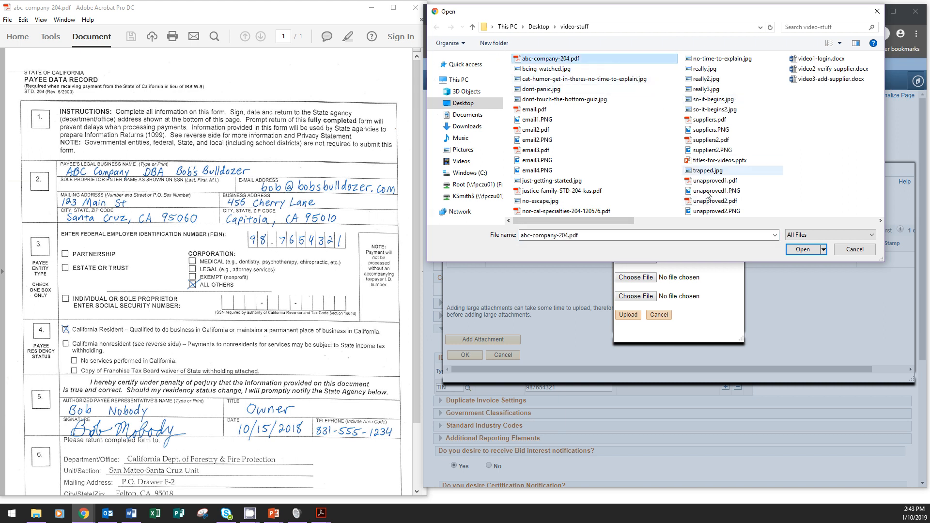
{"action": "left_click", "coordinate": [803, 250]}
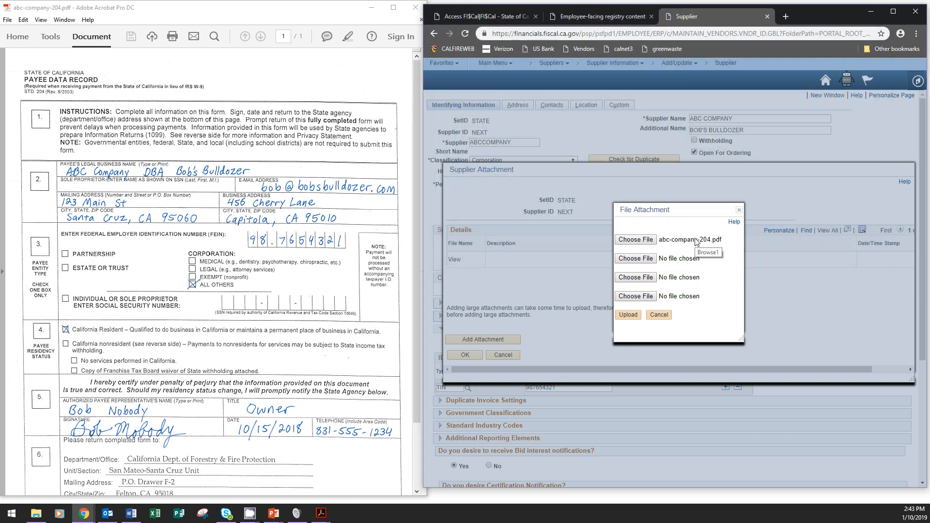
{"action": "left_click", "coordinate": [629, 315]}
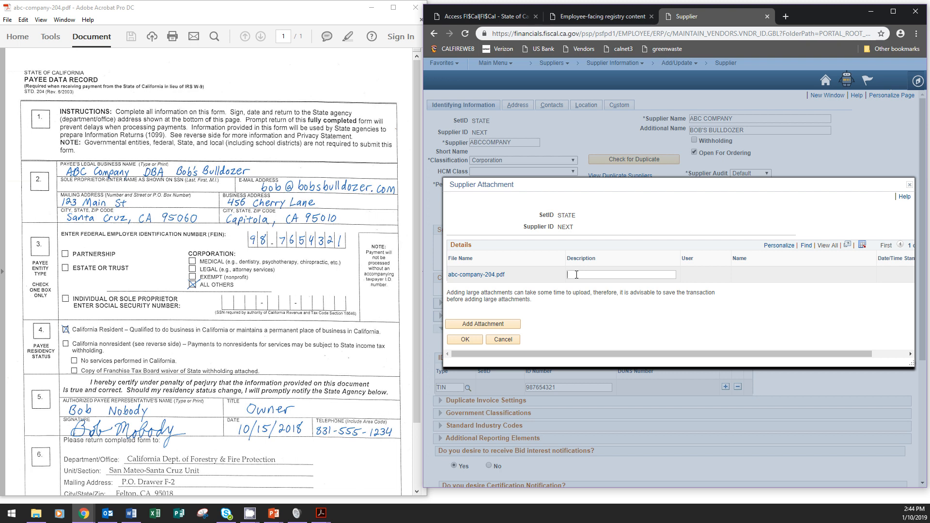
{"action": "type", "text": "STD-204 for ABC Company"}
{"action": "left_click", "coordinate": [456, 340]}
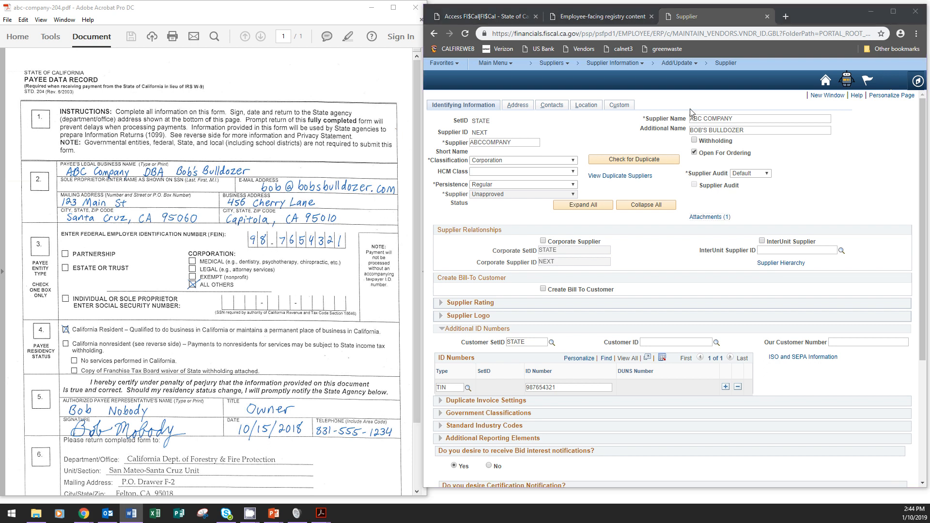
Describe the first address as 'mailing' with effective date 10/15/2018.
{"action": "left_click", "coordinate": [518, 109]}
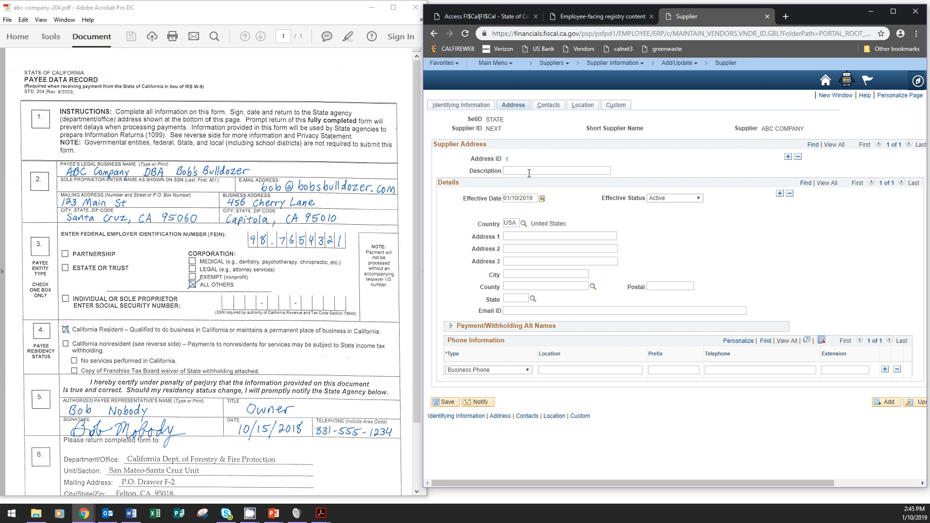
{"action": "type", "text": "main"}
{"action": "type", "text": "ling"}
{"action": "left_click_drag", "start_coordinate": [535, 198], "coordinate": [503, 201]}
{"action": "type", "text": "101518"}
Enter the STD-204 mailing address: street line, city, postal code and state CA.
{"action": "left_click", "coordinate": [534, 237]}
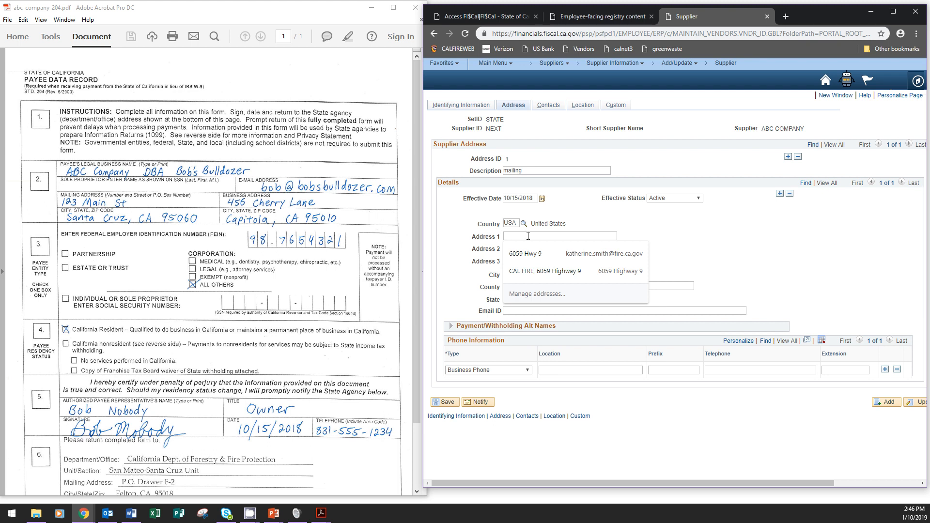
{"action": "type", "text": "123 main st"}
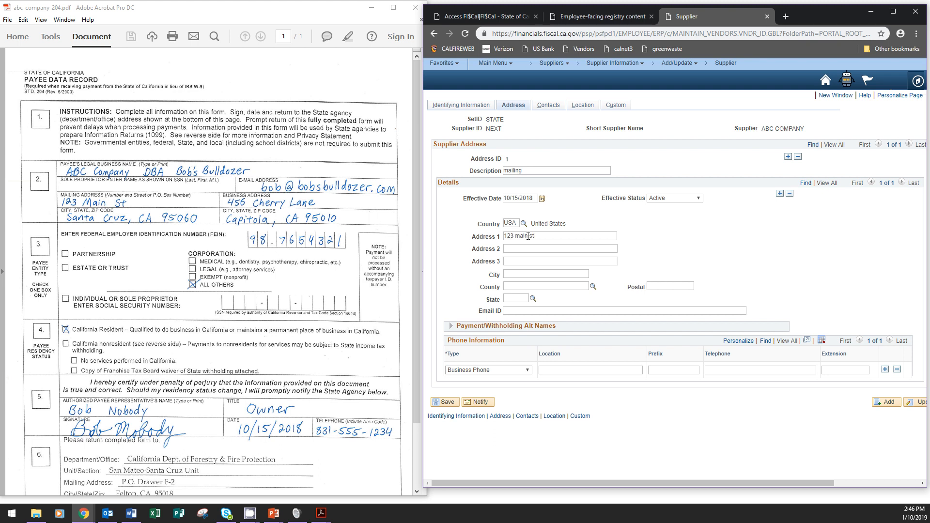
{"action": "left_click", "coordinate": [531, 274]}
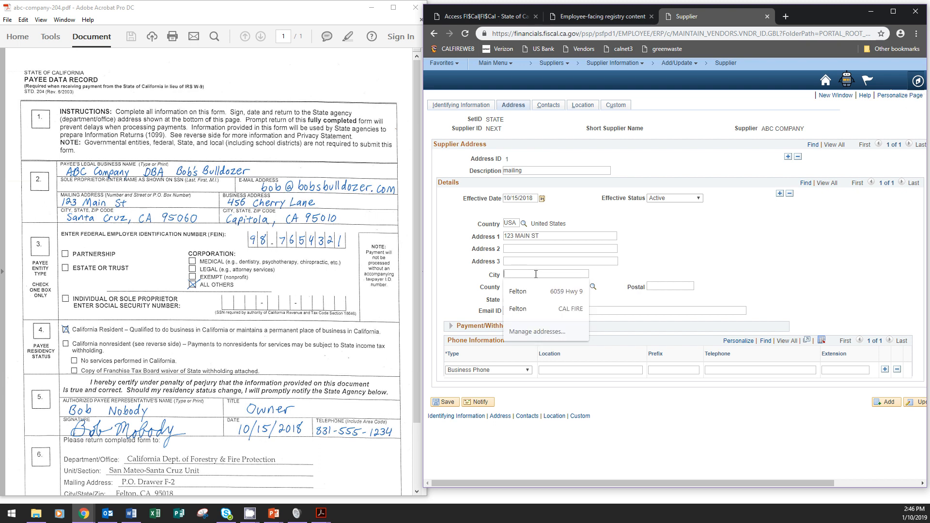
{"action": "left_click", "coordinate": [506, 261]}
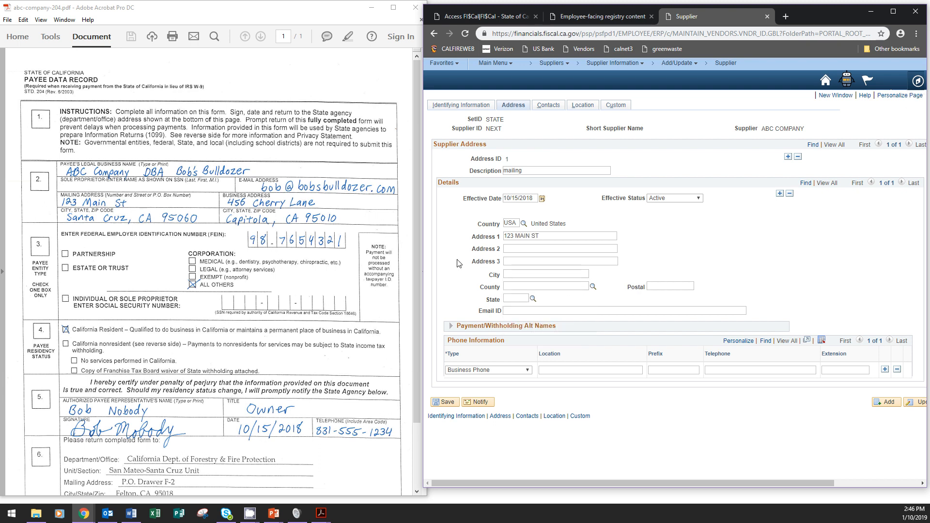
{"action": "left_click", "coordinate": [525, 273]}
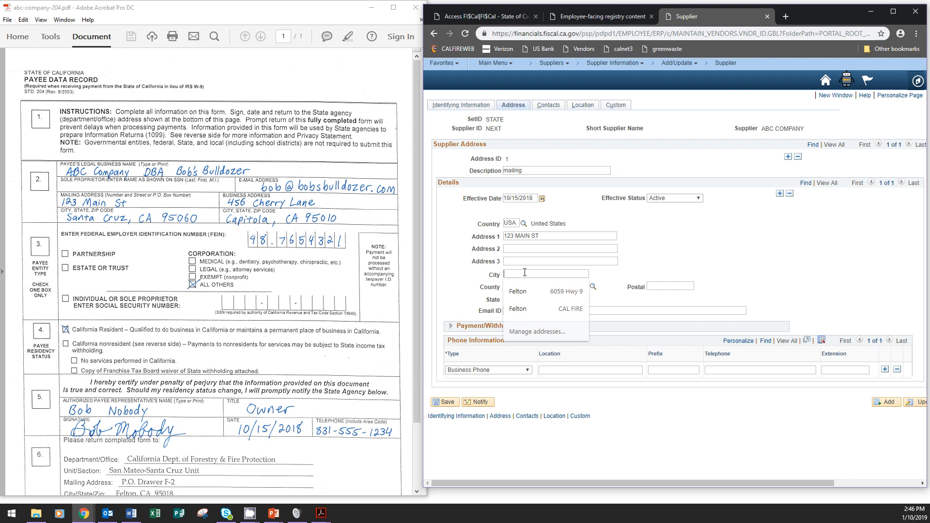
{"action": "type", "text": "santa cruz"}
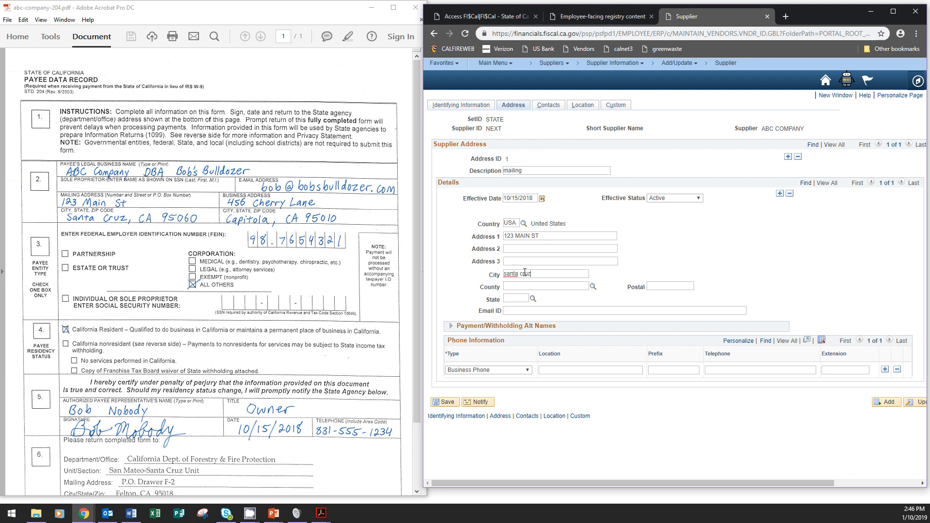
{"action": "key", "text": "Tab"}
{"action": "left_click", "coordinate": [659, 287]}
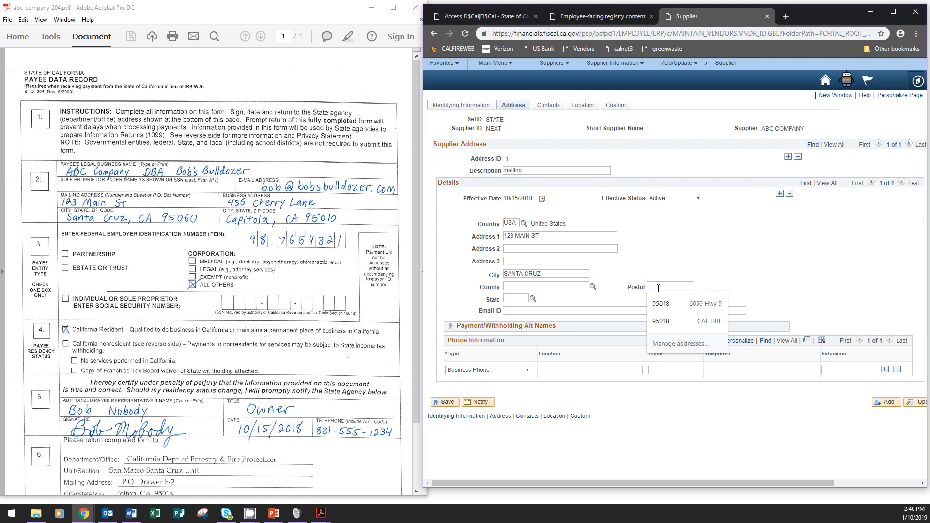
{"action": "type", "text": "9506"}
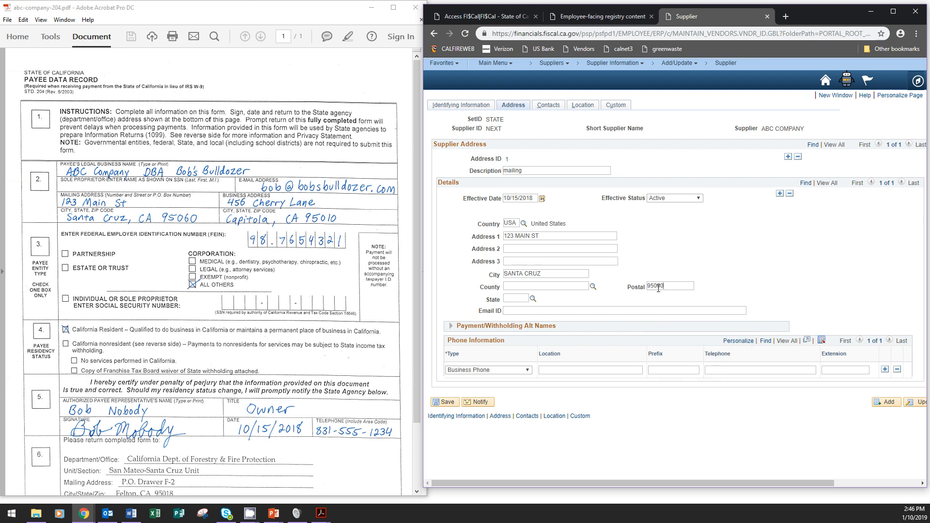
{"action": "type", "text": "0"}
{"action": "left_click", "coordinate": [511, 298]}
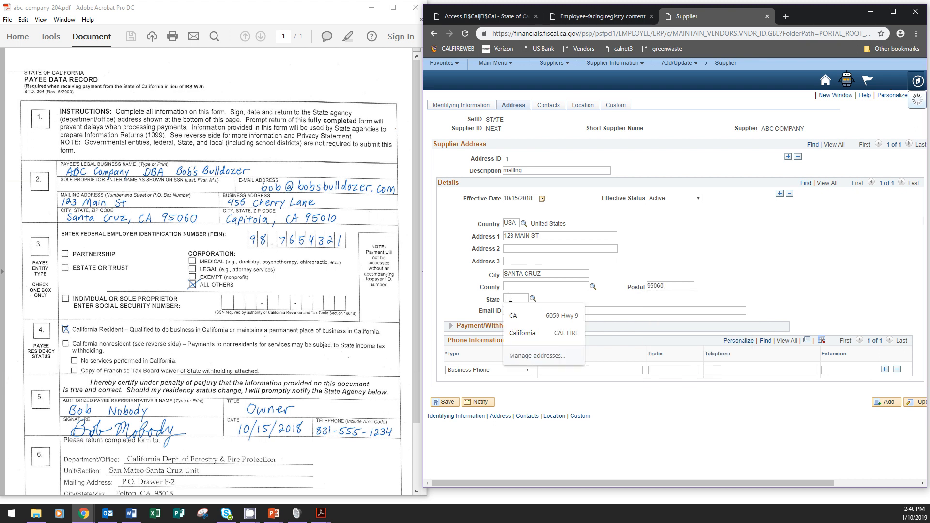
{"action": "type", "text": "ca"}
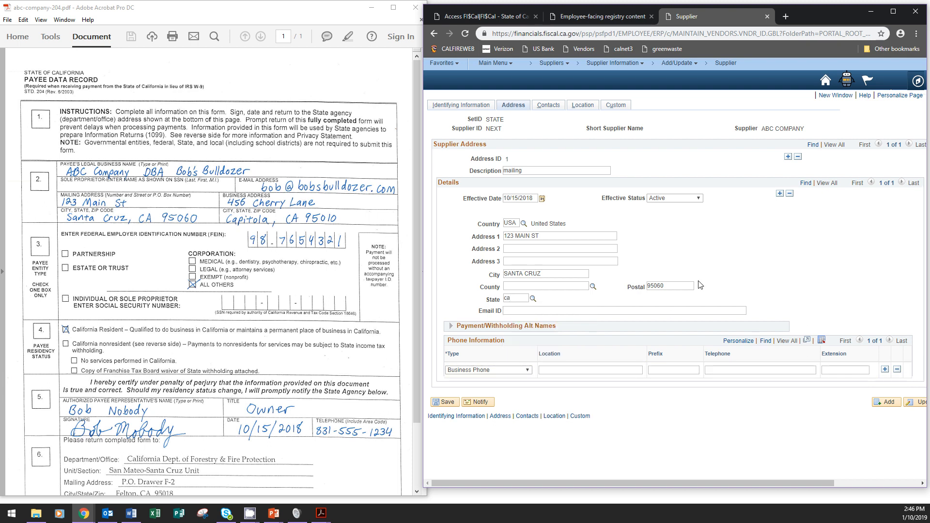
Enter the supplier's business phone number from the form.
{"action": "left_click", "coordinate": [724, 371]}
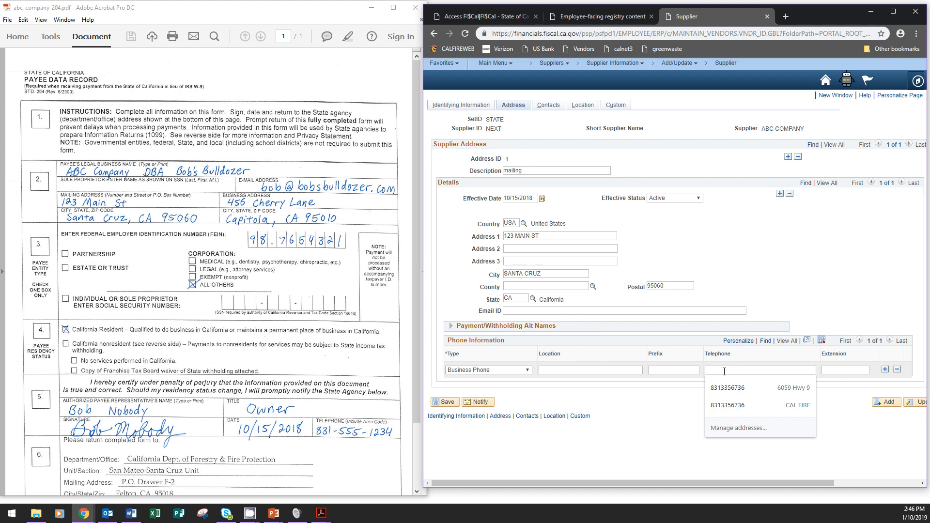
{"action": "type", "text": "831"}
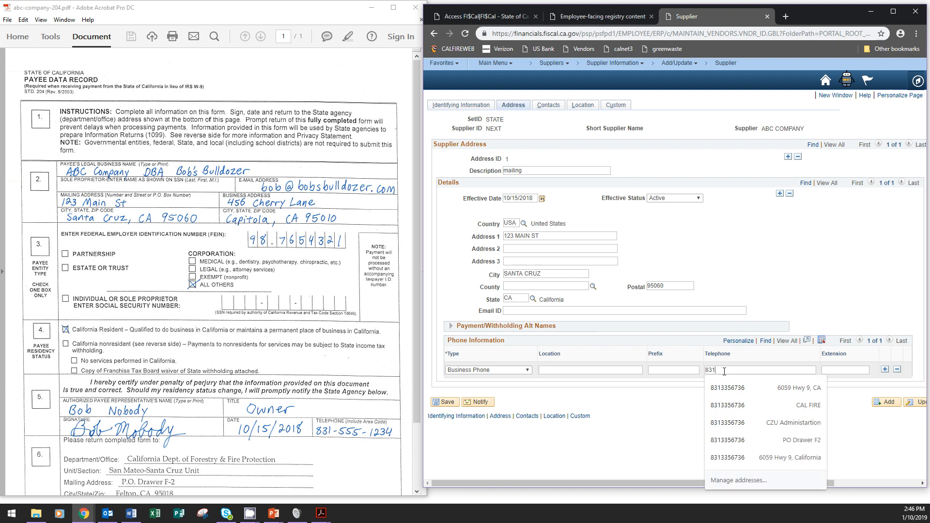
{"action": "type", "text": "555"}
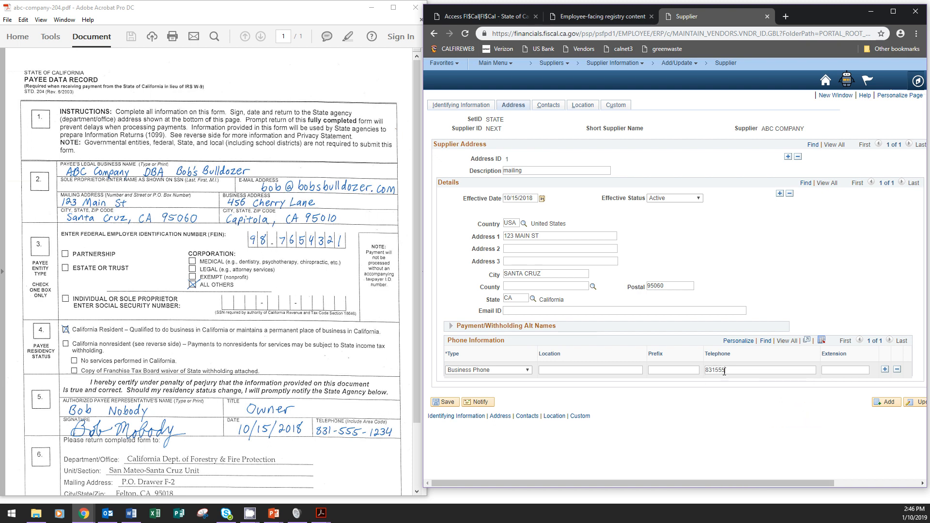
{"action": "type", "text": "1234"}
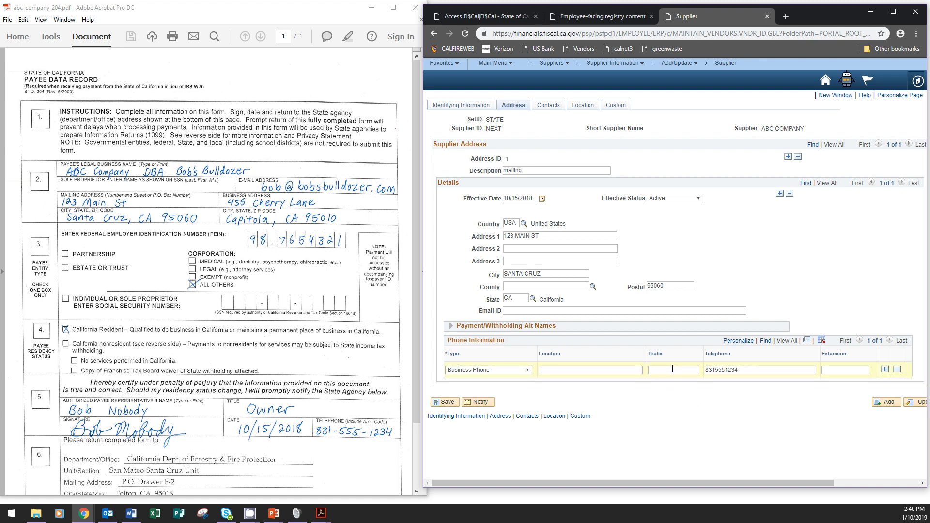
{"action": "left_click", "coordinate": [672, 369]}
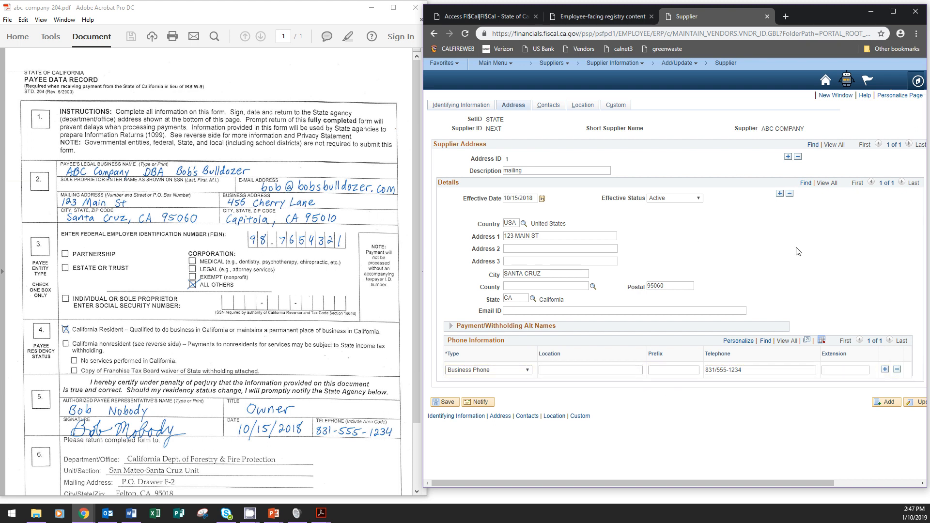
{"action": "key", "text": "alt+Tab"}
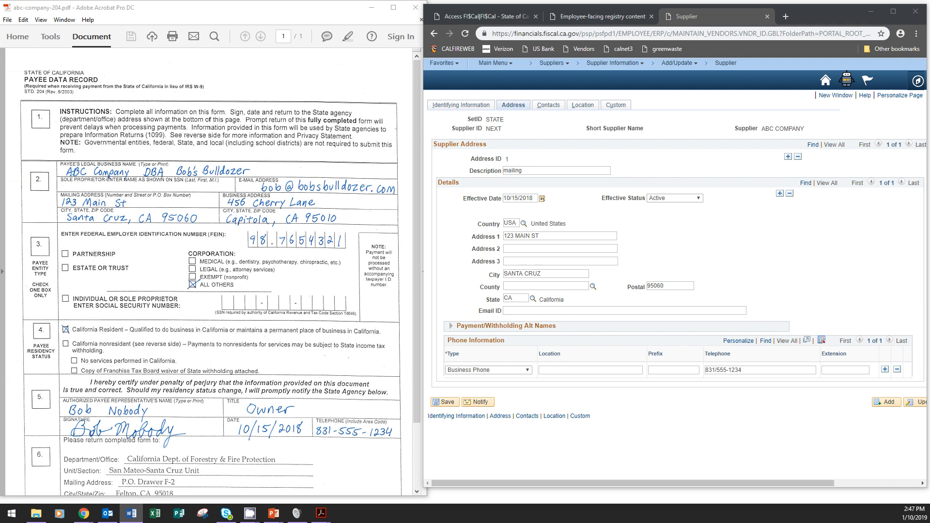
Add a second 'business' address effective 10/15/2018 and begin its street line.
{"action": "left_click", "coordinate": [788, 157]}
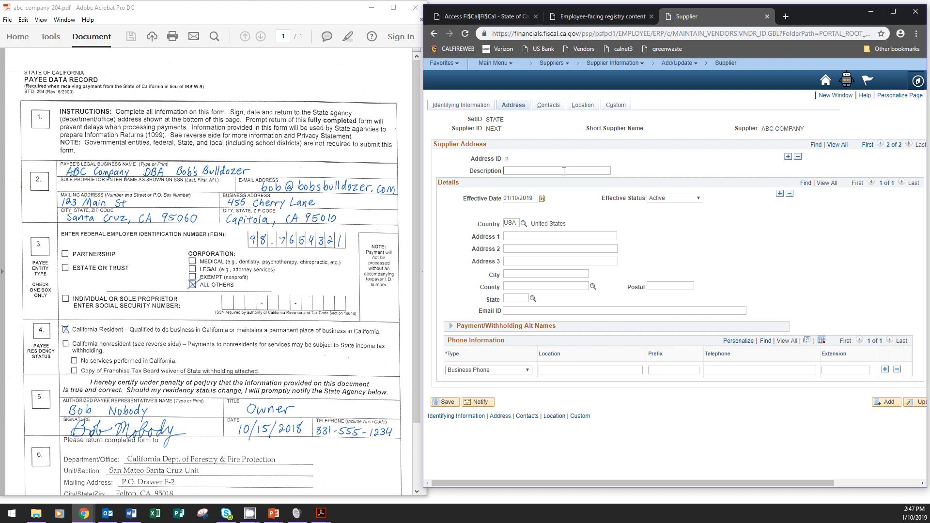
{"action": "type", "text": "business"}
{"action": "key", "text": "Tab"}
{"action": "type", "text": "101518"}
{"action": "key", "text": "Tab"}
{"action": "left_click", "coordinate": [534, 237]}
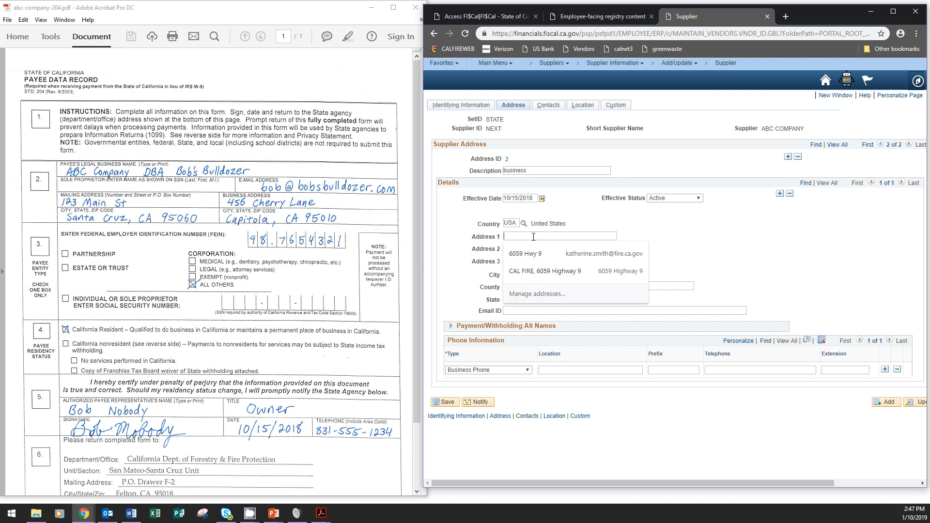
{"action": "type", "text": "456"}
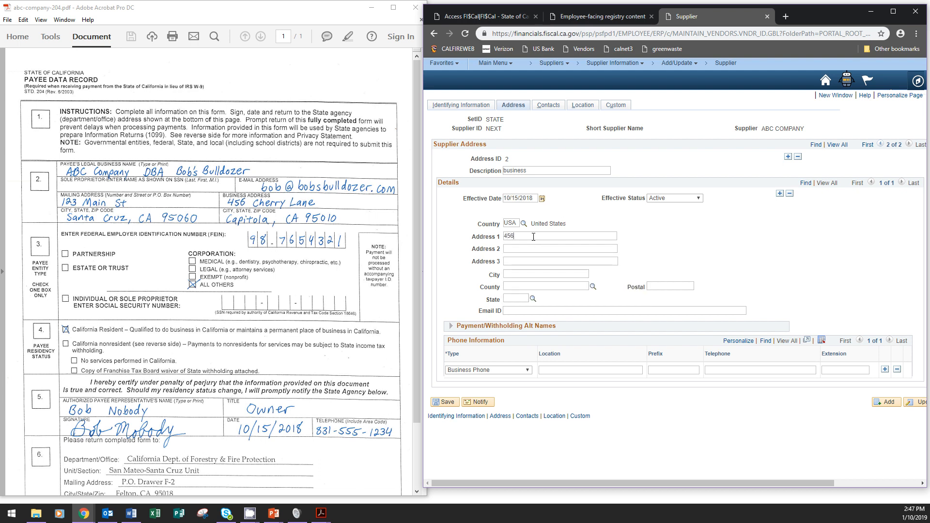
{"action": "type", "text": " cherry"}
{"action": "left_click", "coordinate": [551, 109]}
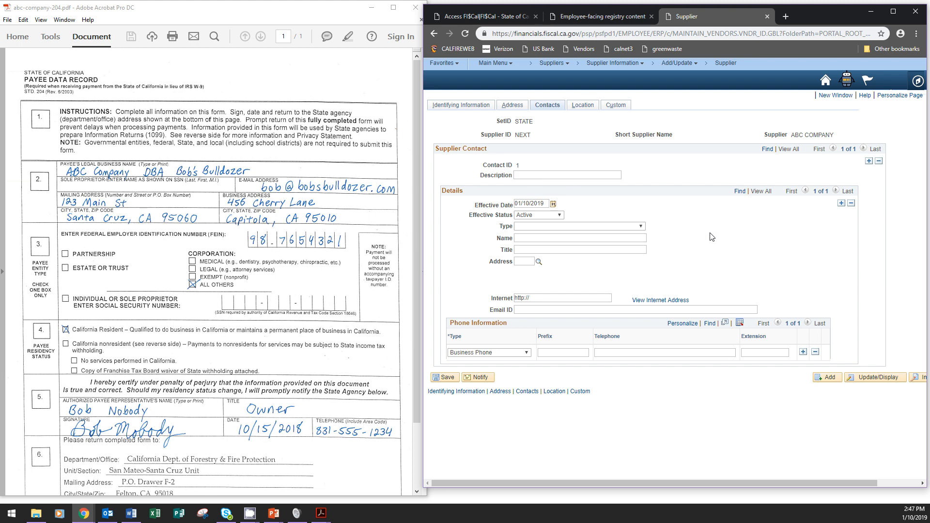
Give Contact 1 description 'main', effective date 10/15/2018, and type General.
{"action": "type", "text": "main"}
{"action": "left_click_drag", "start_coordinate": [544, 203], "coordinate": [509, 203]}
{"action": "type", "text": "101518"}
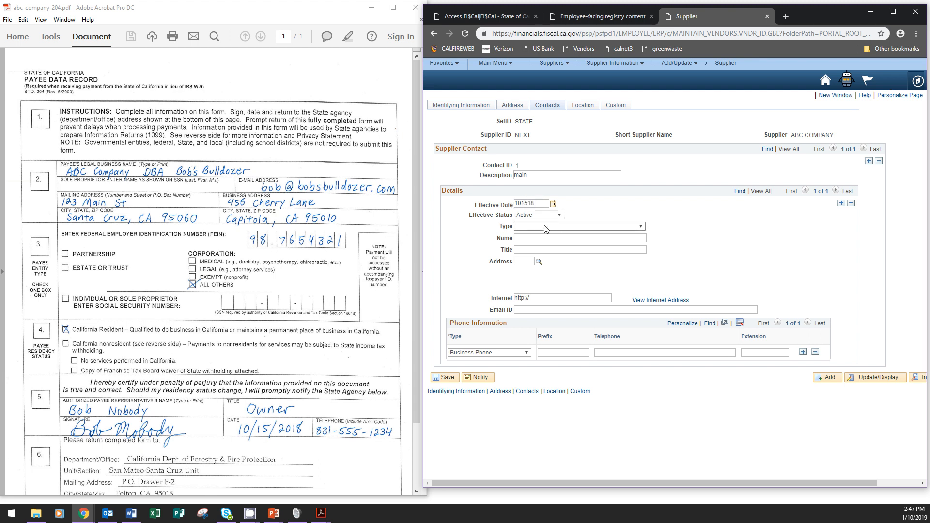
{"action": "left_click", "coordinate": [549, 228]}
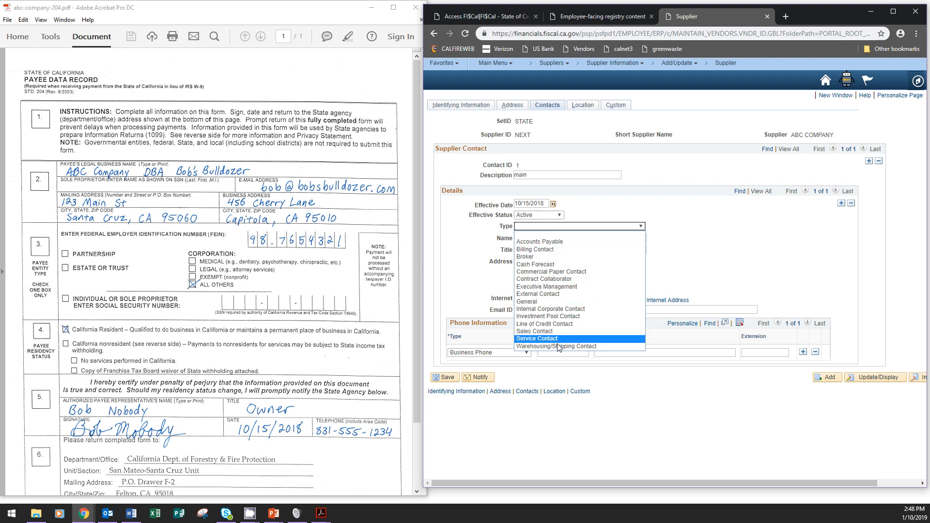
{"action": "left_click", "coordinate": [562, 302]}
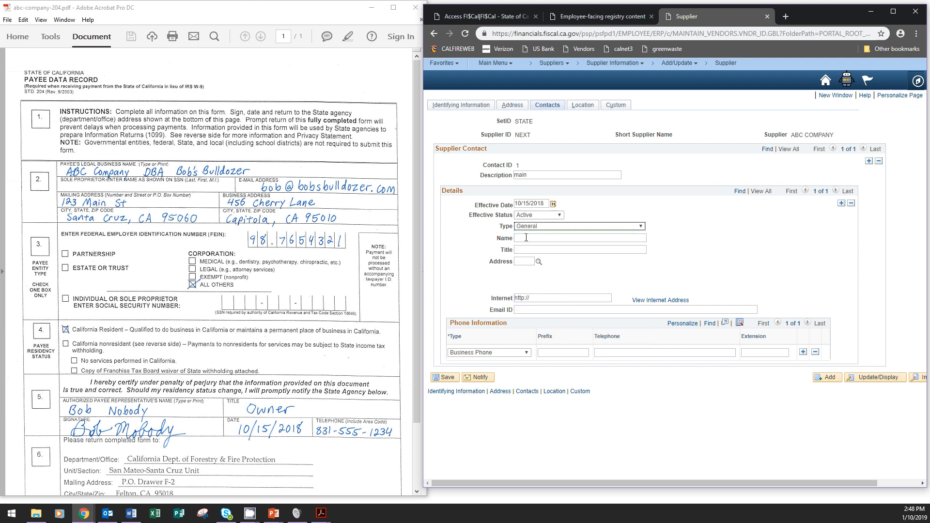
Enter the contact's full name and the title 'owner'.
{"action": "left_click", "coordinate": [526, 238]}
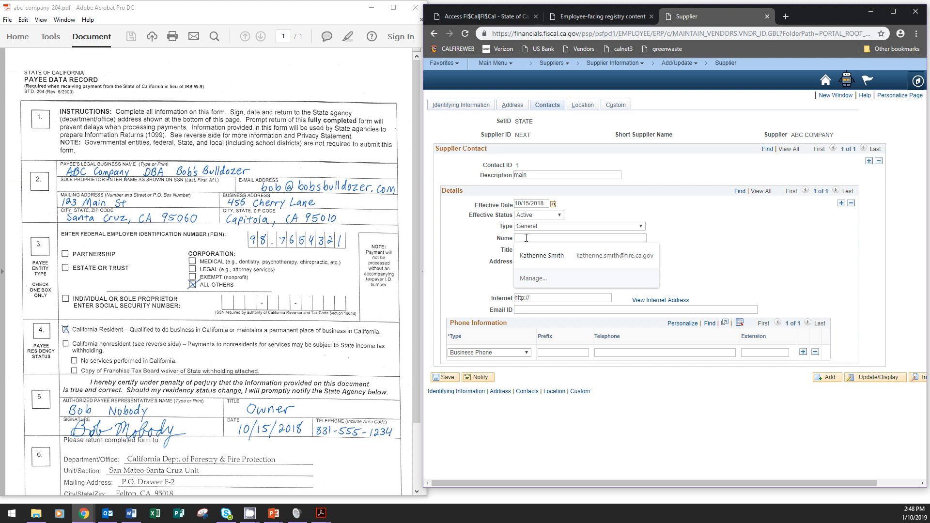
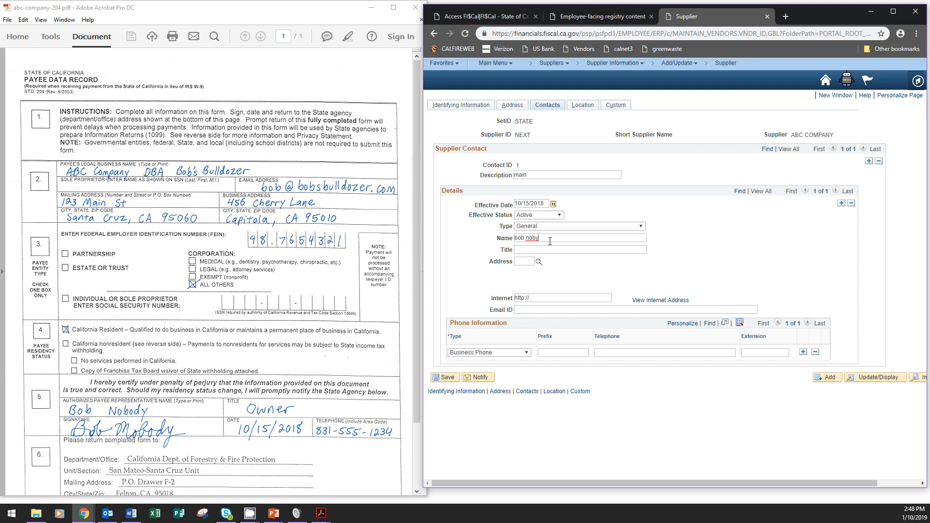
{"action": "key", "text": "BackSpace"}
Link the contact to address 1 and fill in the contact's e-mail.
{"action": "left_click", "coordinate": [519, 262]}
{"action": "type", "text": "1"}
{"action": "left_click", "coordinate": [551, 310]}
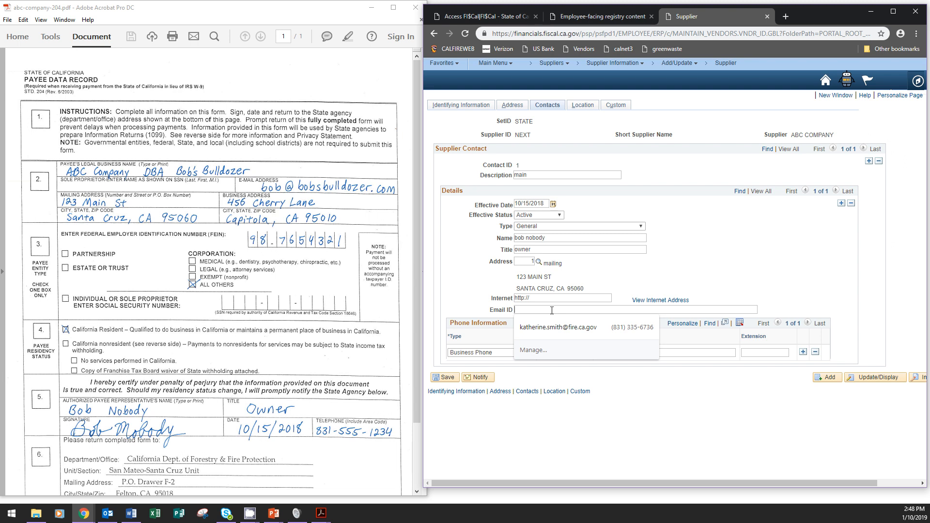
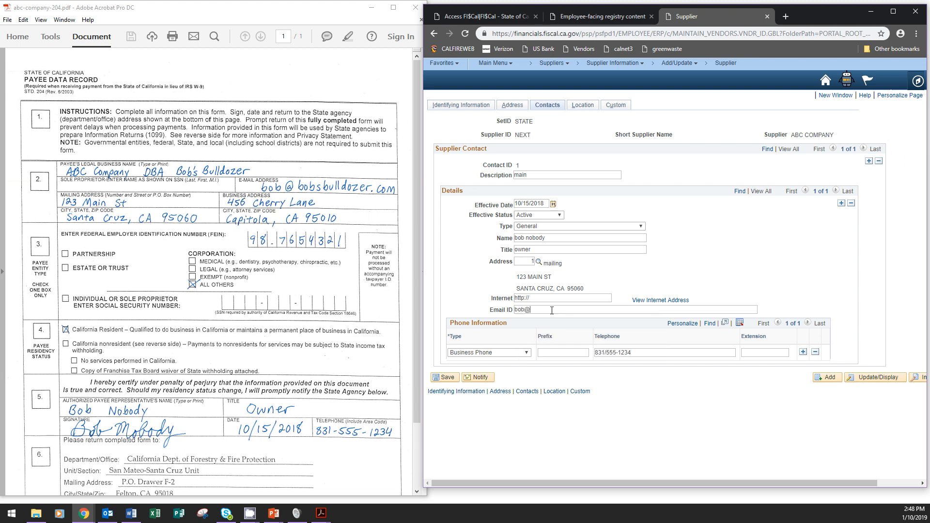
{"action": "left_click", "coordinate": [585, 301]}
{"action": "left_click", "coordinate": [586, 111]}
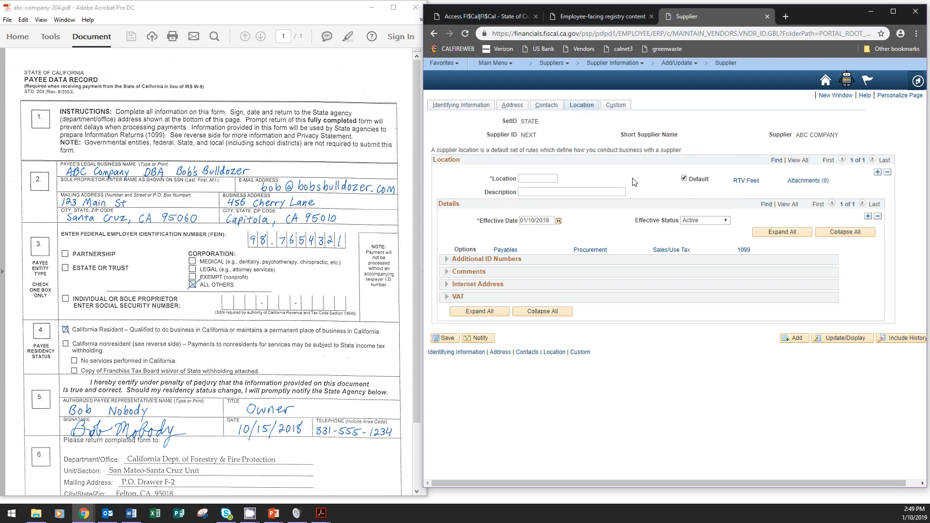
{"action": "type", "text": "main"}
{"action": "left_click_drag", "start_coordinate": [549, 221], "coordinate": [512, 223]}
{"action": "type", "text": "101518"}
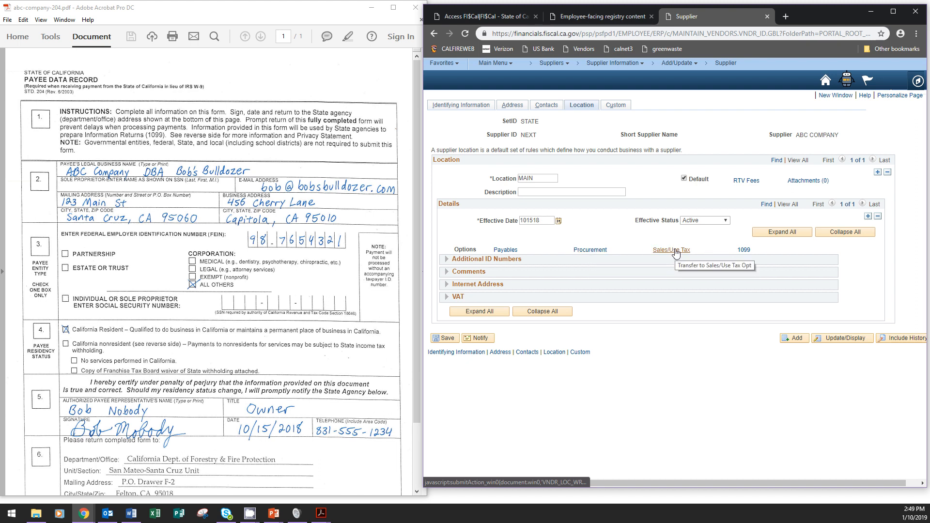
Set location MAIN to accept procurement cards, with Visa as the card type.
{"action": "left_click", "coordinate": [589, 251]}
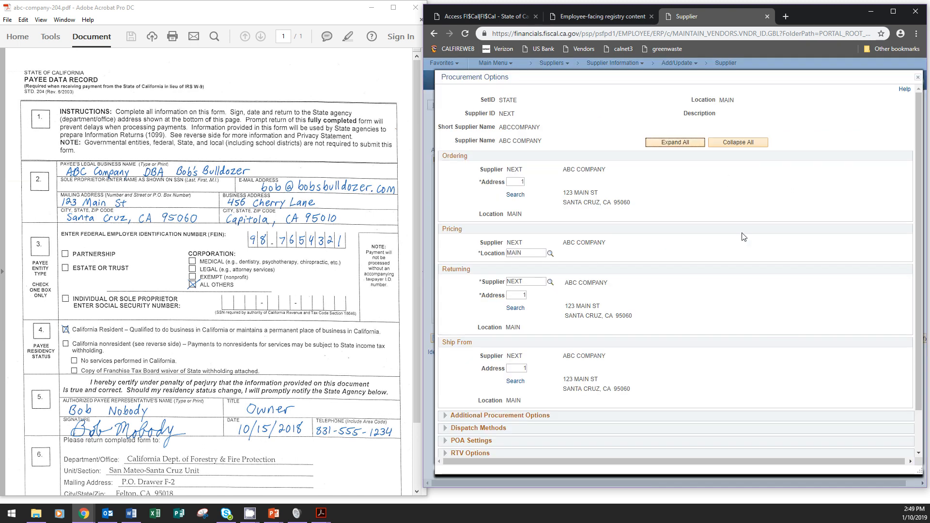
{"action": "scroll", "coordinate": [744, 238], "scroll_direction": "down", "scroll_amount": 2}
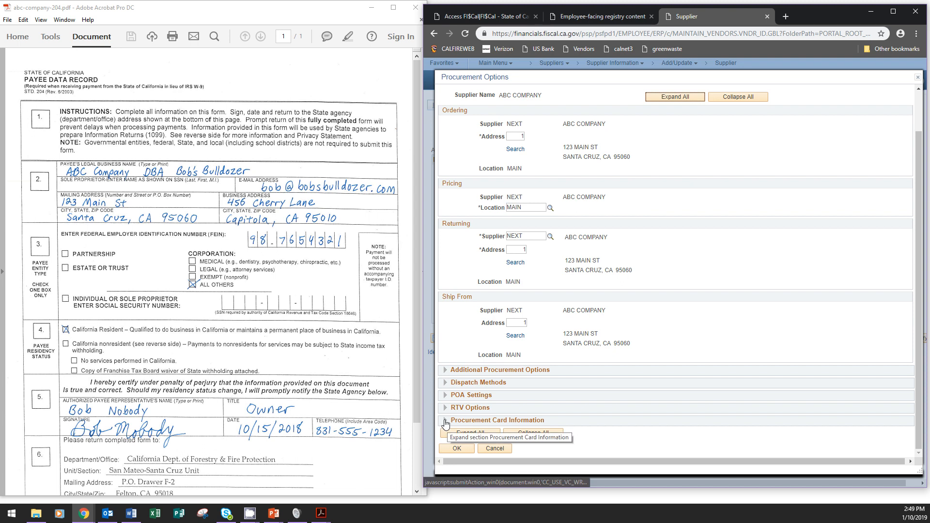
{"action": "left_click", "coordinate": [445, 420]}
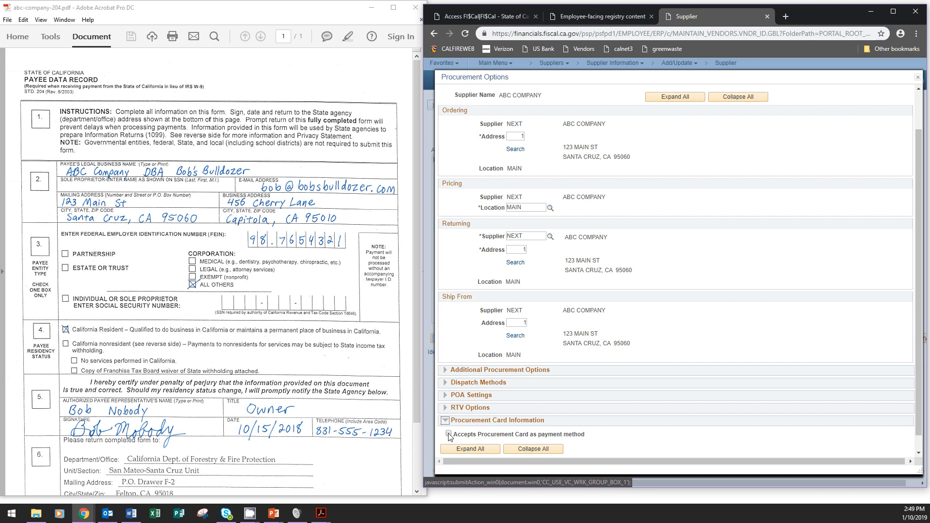
{"action": "left_click", "coordinate": [448, 434]}
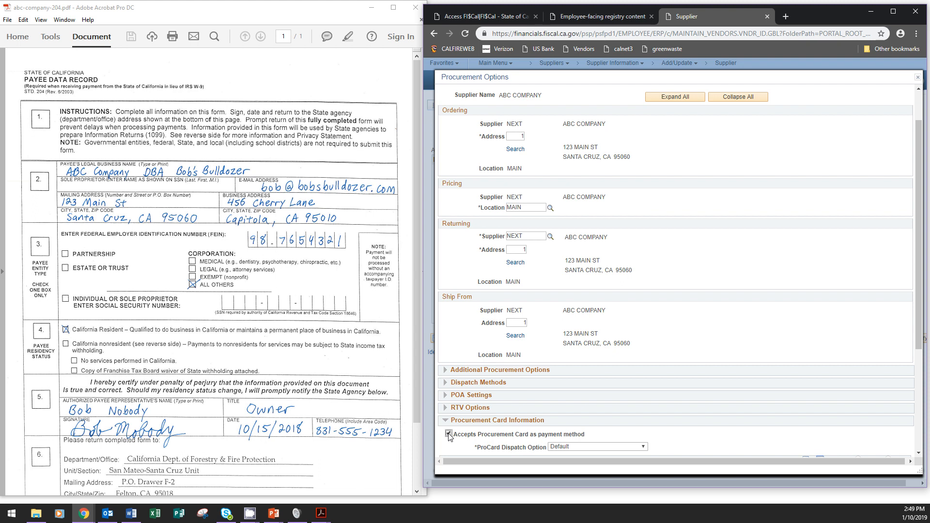
{"action": "scroll", "coordinate": [748, 445], "scroll_direction": "down", "scroll_amount": 3}
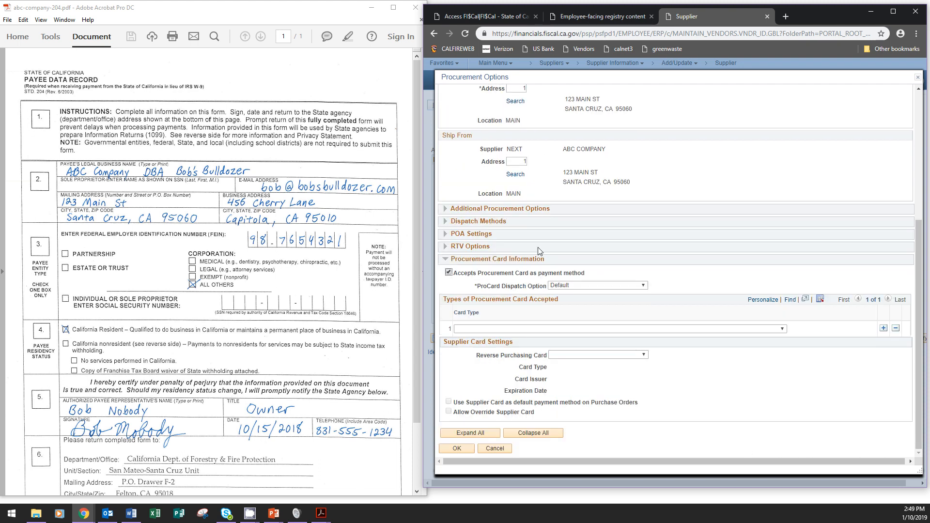
{"action": "left_click", "coordinate": [473, 329]}
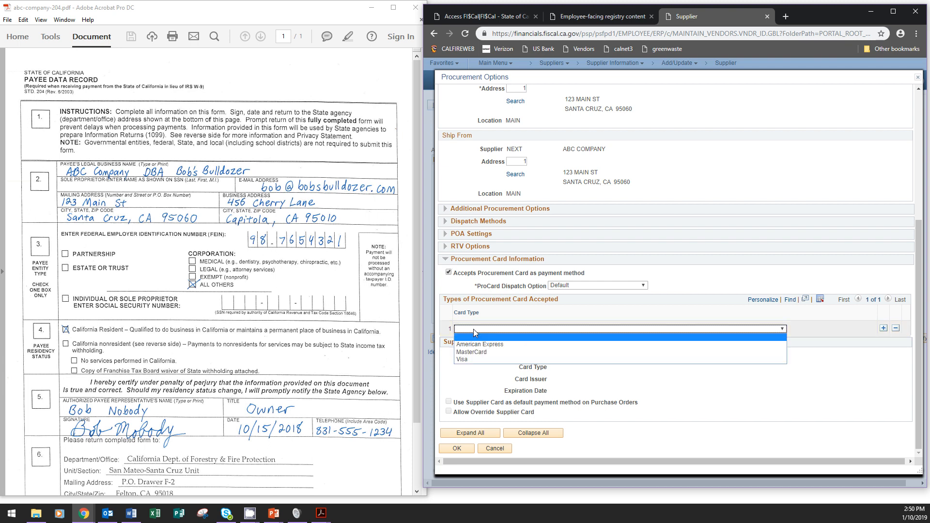
{"action": "left_click", "coordinate": [472, 360]}
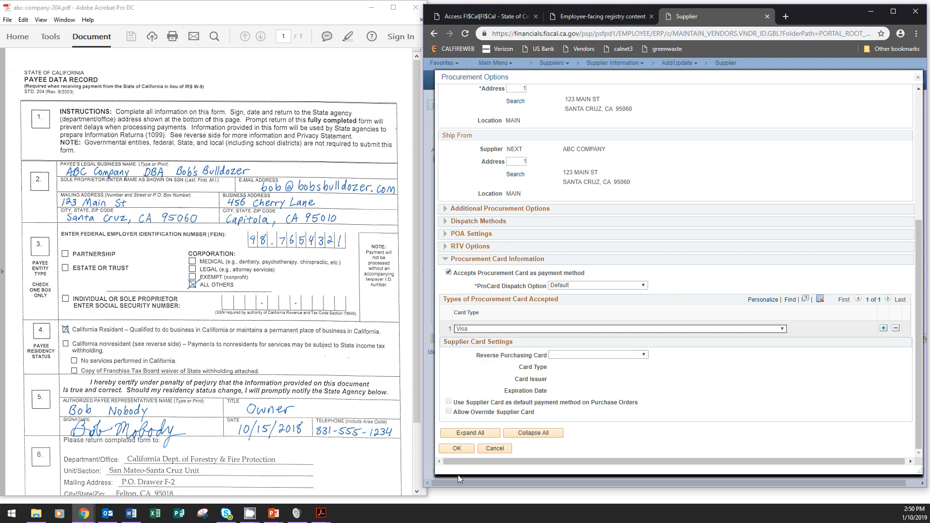
{"action": "left_click", "coordinate": [457, 448]}
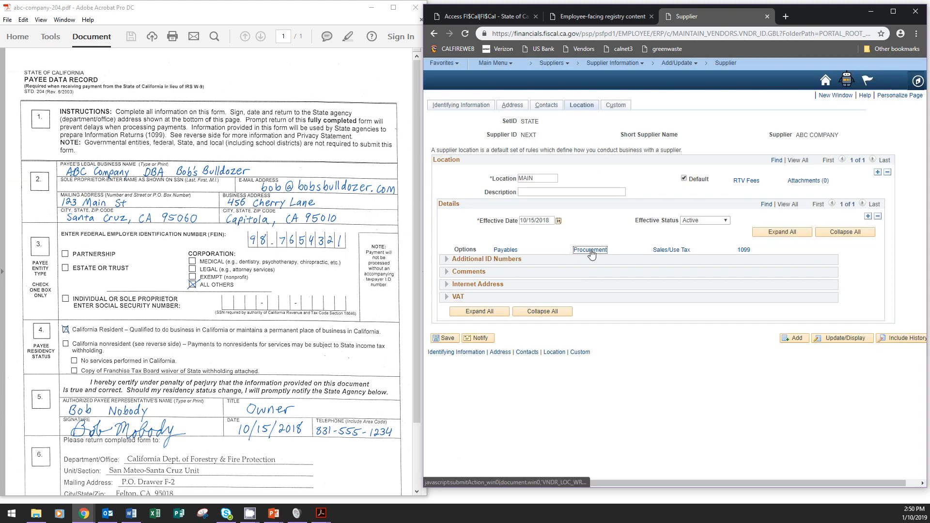
Change the MAIN location's sales/use tax applicability from Non Taxable to Sales Tax and confirm.
{"action": "left_click", "coordinate": [675, 249]}
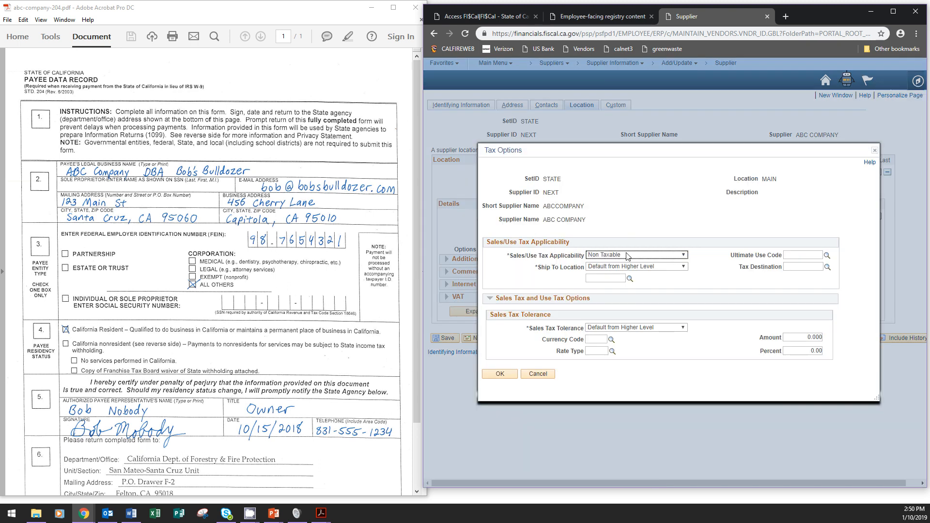
{"action": "left_click", "coordinate": [626, 255]}
{"action": "left_click", "coordinate": [618, 273]}
{"action": "left_click", "coordinate": [501, 375]}
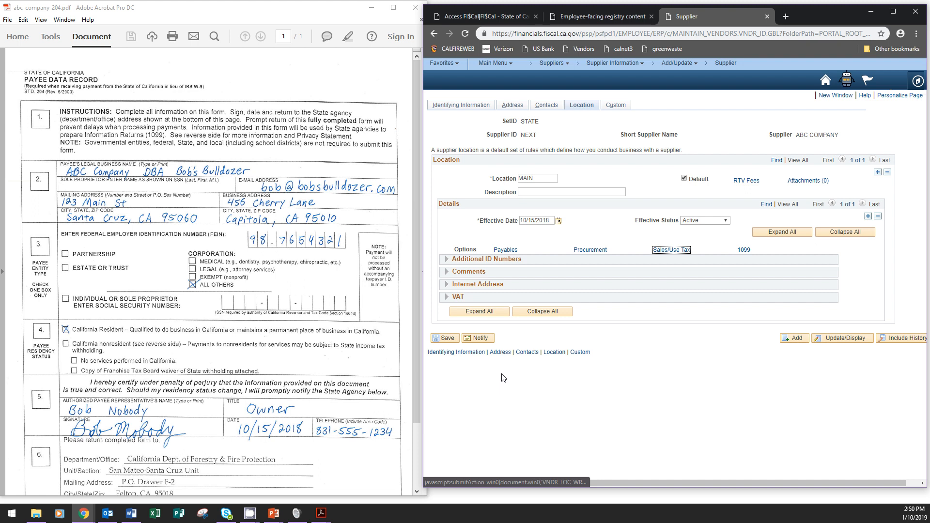
{"action": "left_click", "coordinate": [745, 251]}
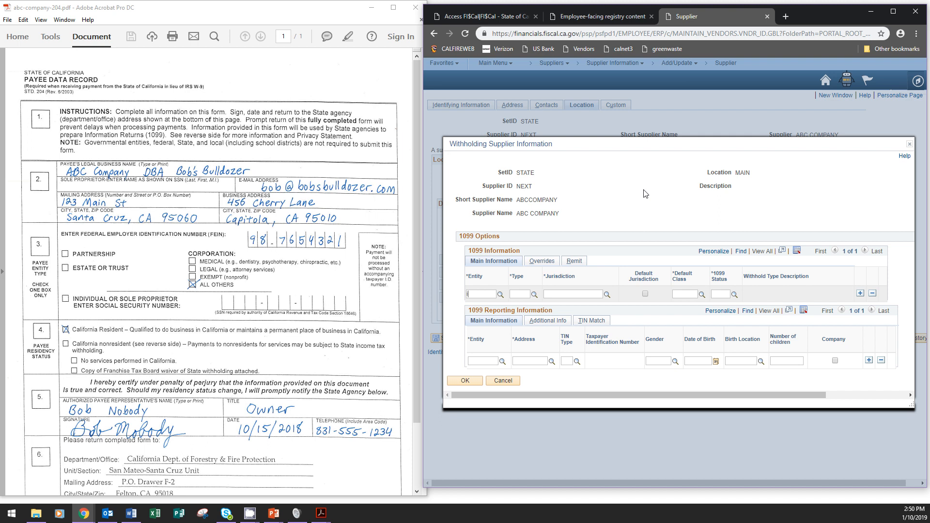
Enter withholding entity IRS, type 1099, default jurisdiction FED and class 07.
{"action": "type", "text": "s"}
{"action": "left_click", "coordinate": [525, 293]}
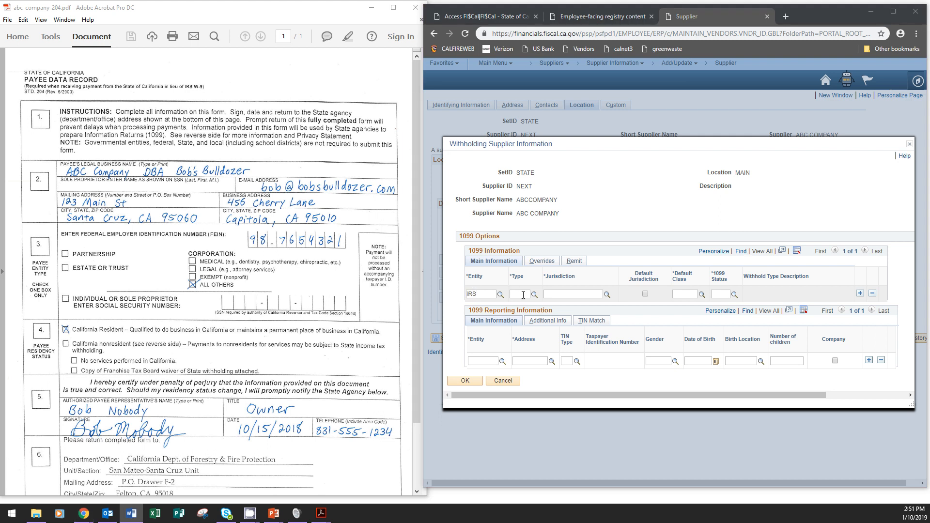
{"action": "left_click", "coordinate": [524, 294]}
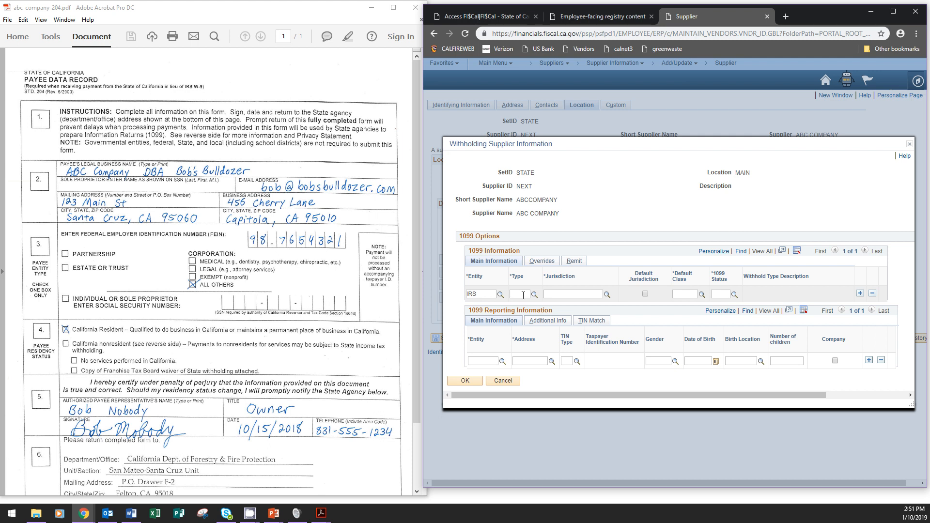
{"action": "type", "text": "1099"}
{"action": "left_click", "coordinate": [562, 294]}
{"action": "type", "text": "fed"}
{"action": "left_click", "coordinate": [644, 294]}
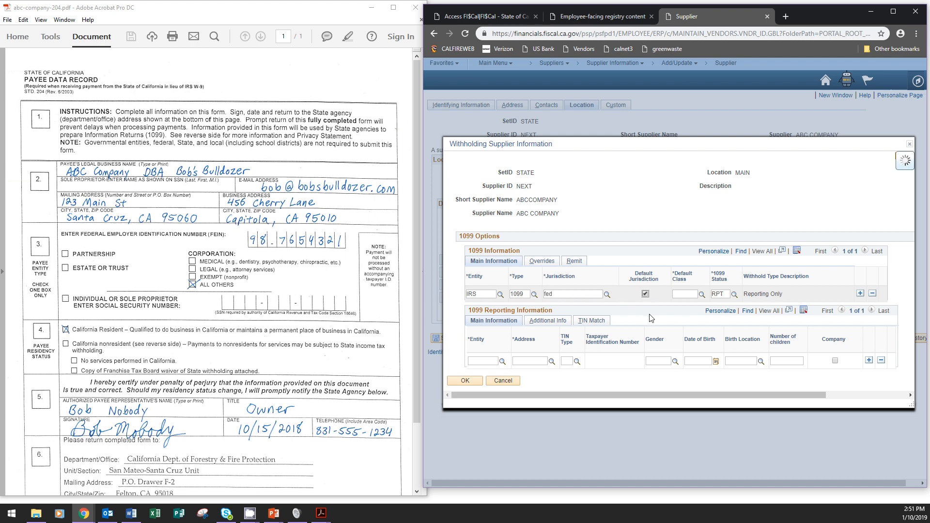
{"action": "left_click", "coordinate": [688, 295]}
{"action": "type", "text": "07"}
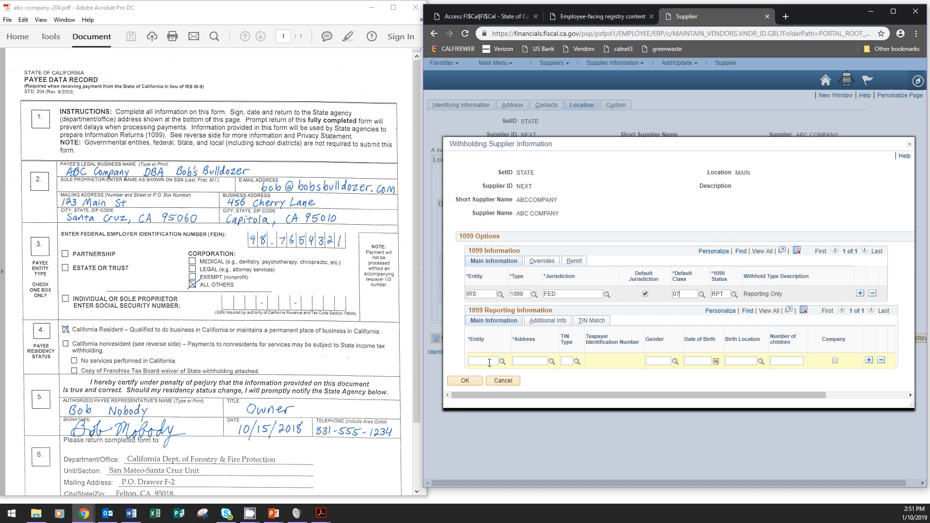
Set 1099 reporting entity IRS, address 1 and TIN type F, then confirm.
{"action": "left_click", "coordinate": [489, 362]}
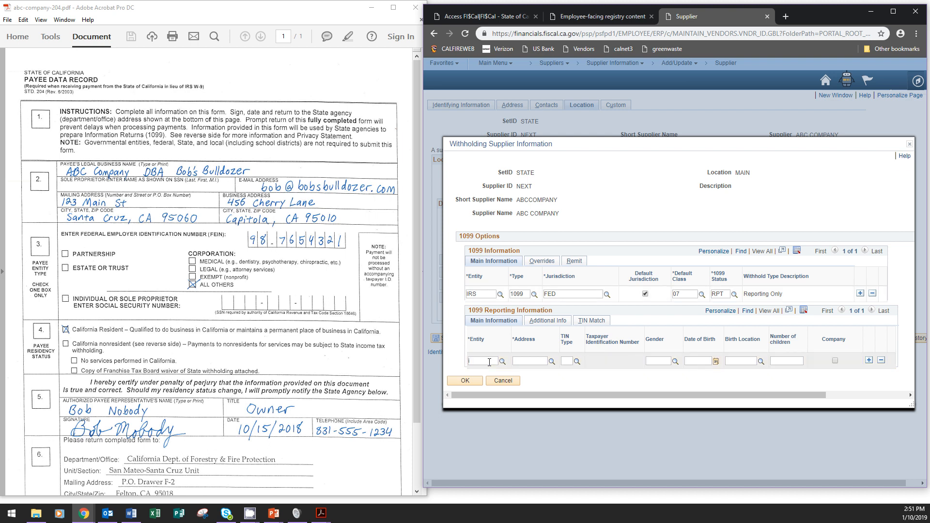
{"action": "type", "text": "irs"}
{"action": "left_click", "coordinate": [541, 362]}
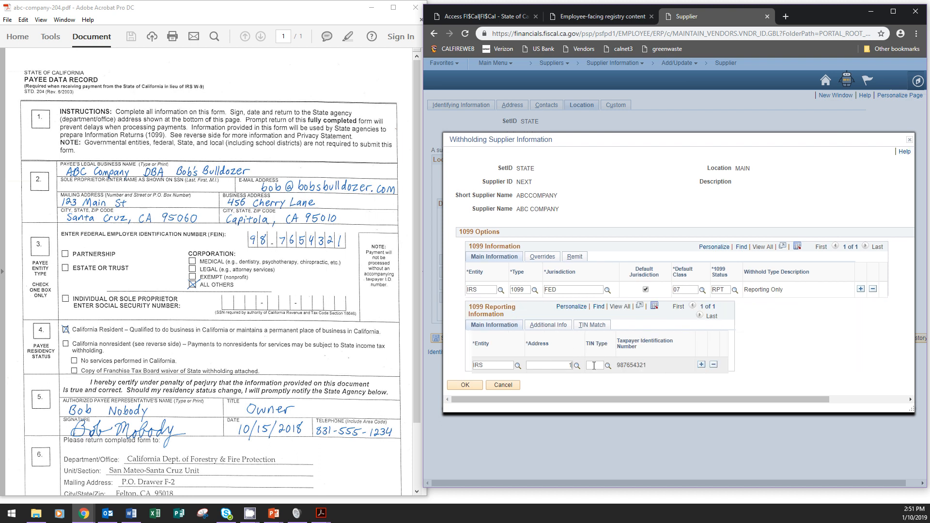
{"action": "left_click", "coordinate": [594, 366]}
{"action": "left_click", "coordinate": [477, 388]}
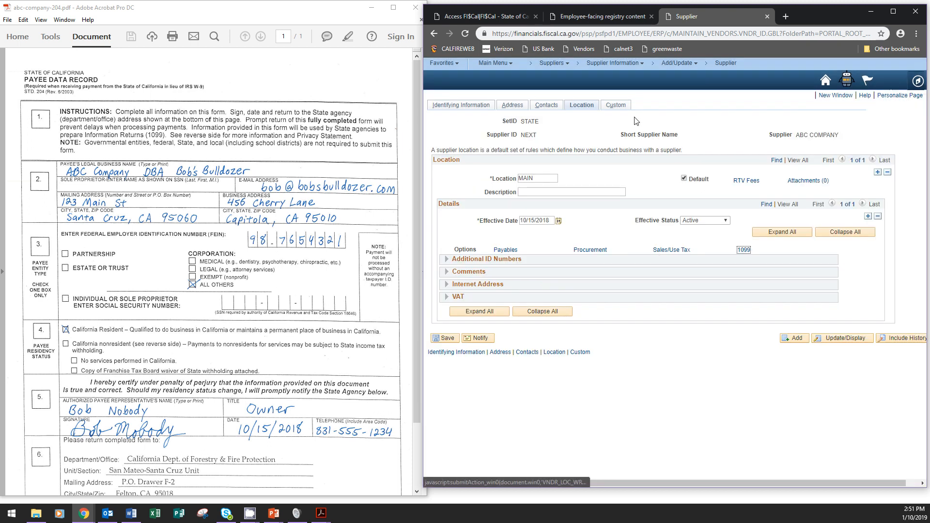
Enter 1234567 as the BidSync Supplier ID on the supplier's Custom page.
{"action": "left_click", "coordinate": [623, 107]}
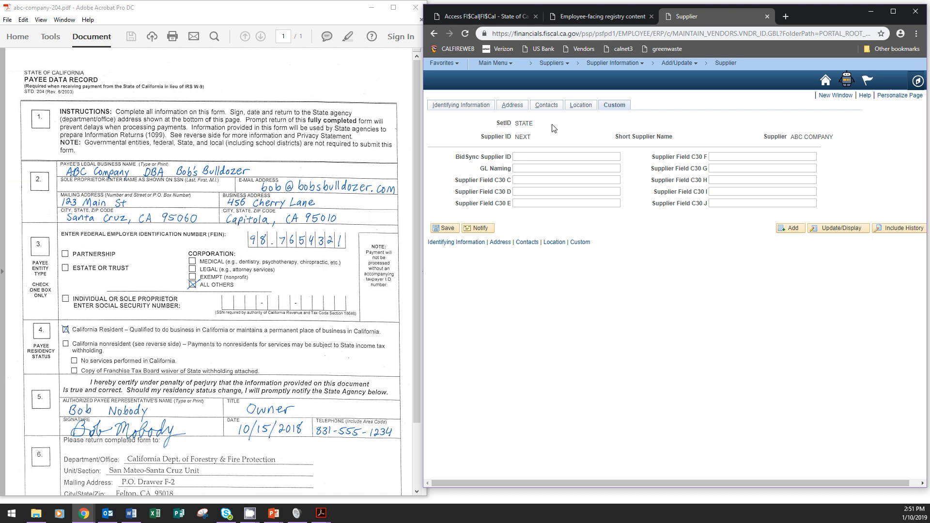
{"action": "type", "text": "1234567"}
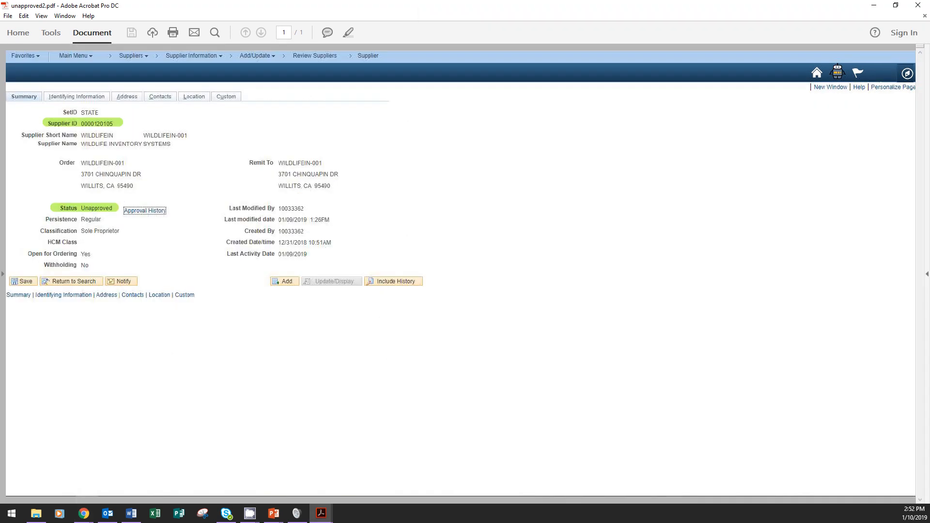
Review email.pdf, then bring up unapproved1.pdf showing WILDLIFE INVENTORY SYSTEMS' identifying information.
{"action": "key", "text": "alt+Tab"}
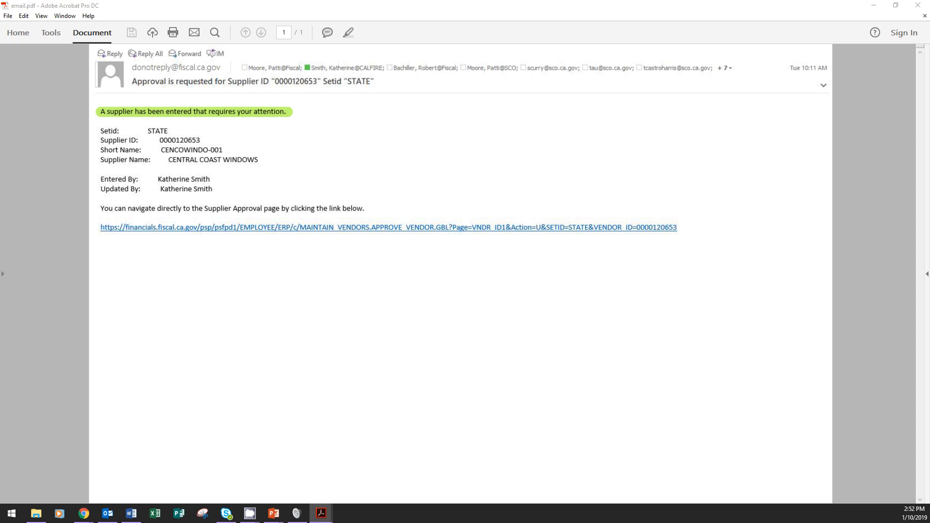
{"action": "key", "text": "alt+Tab"}
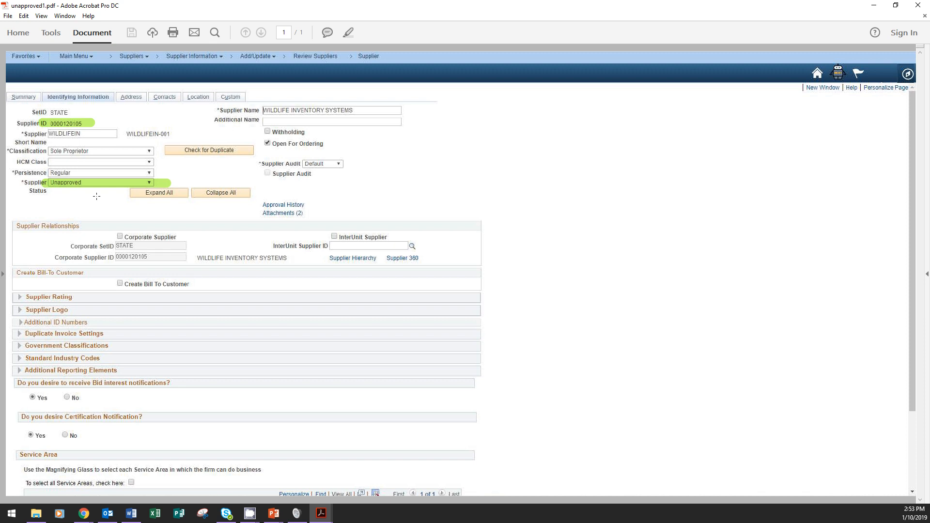
Bring unapproved2.pdf, the WILDLIFE INVENTORY SYSTEMS summary page, to the front.
{"action": "mouse_move", "coordinate": [352, 472]}
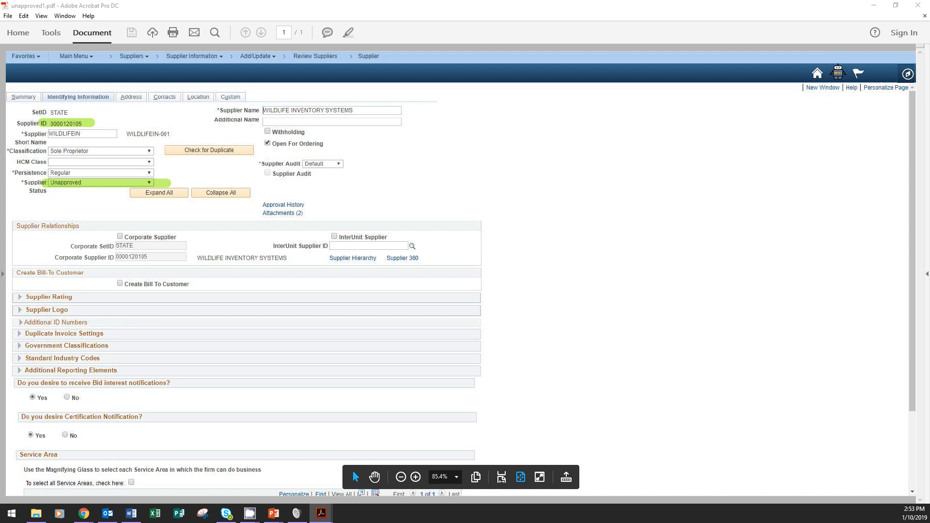
{"action": "left_click", "coordinate": [375, 488]}
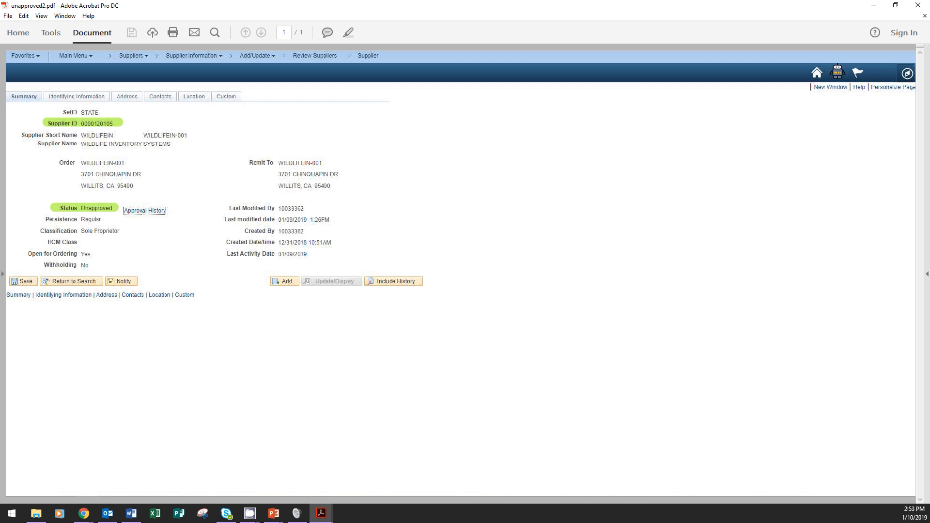
Show email2.pdf, the notice that CARVALHO CONSTRUCTION LLC was Approved.
{"action": "left_click", "coordinate": [929, 361]}
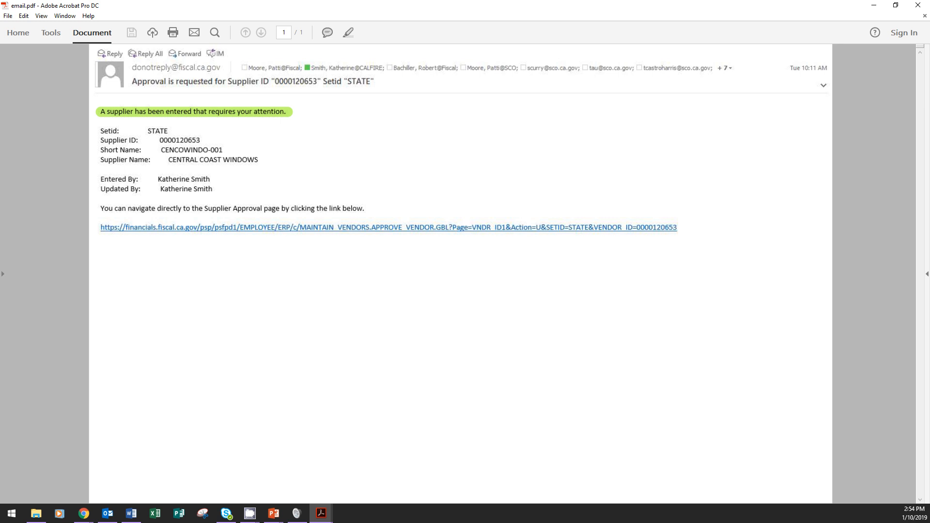
{"action": "key", "text": "alt+Tab"}
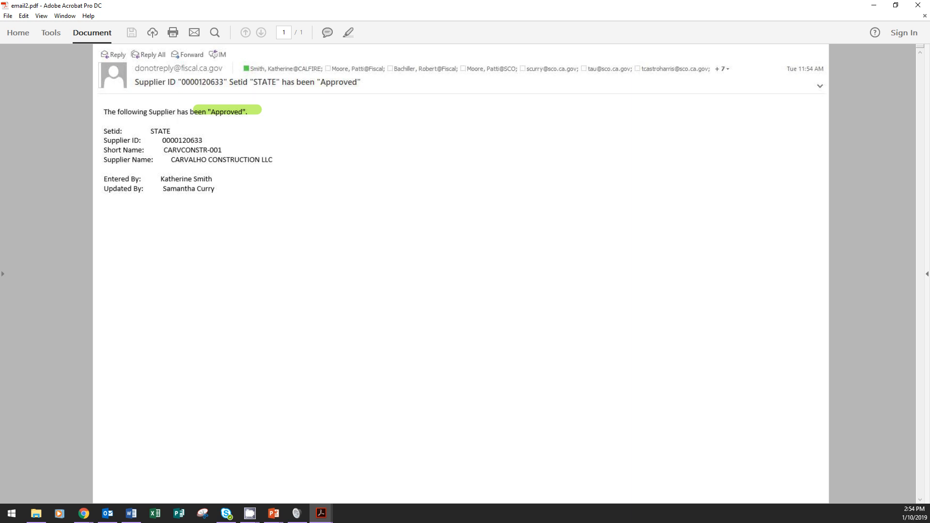